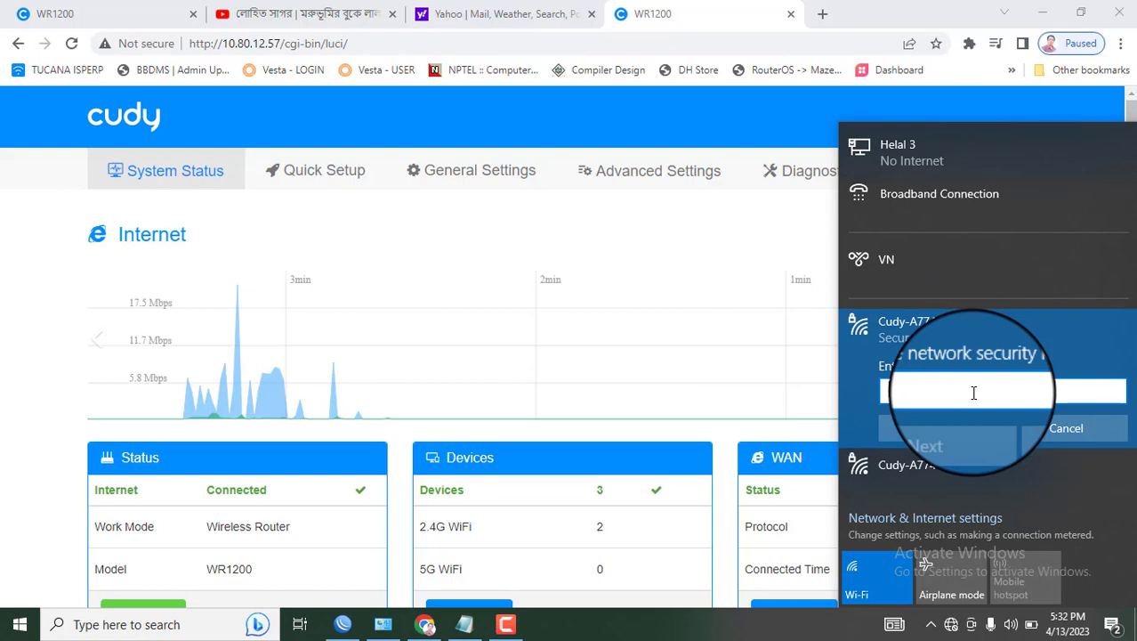
Enter the Cudy-A774 security key and allow the PC to be discoverable on that network
{"action": "key", "text": "ctrl+v"}
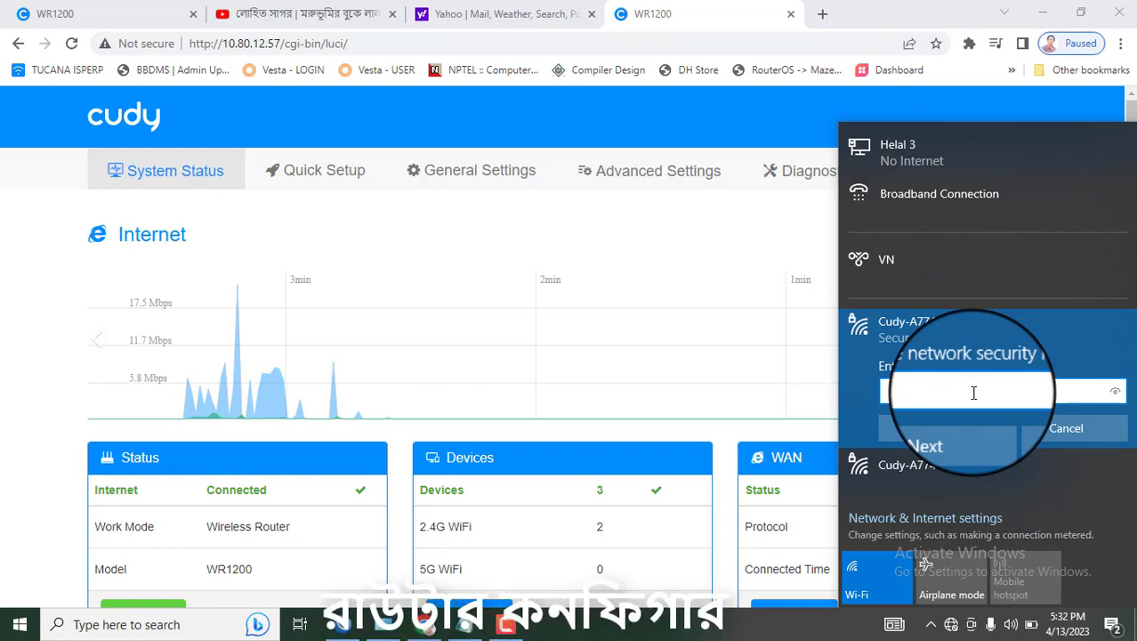
{"action": "type", "text": "••••"}
{"action": "left_click", "coordinate": [954, 428]}
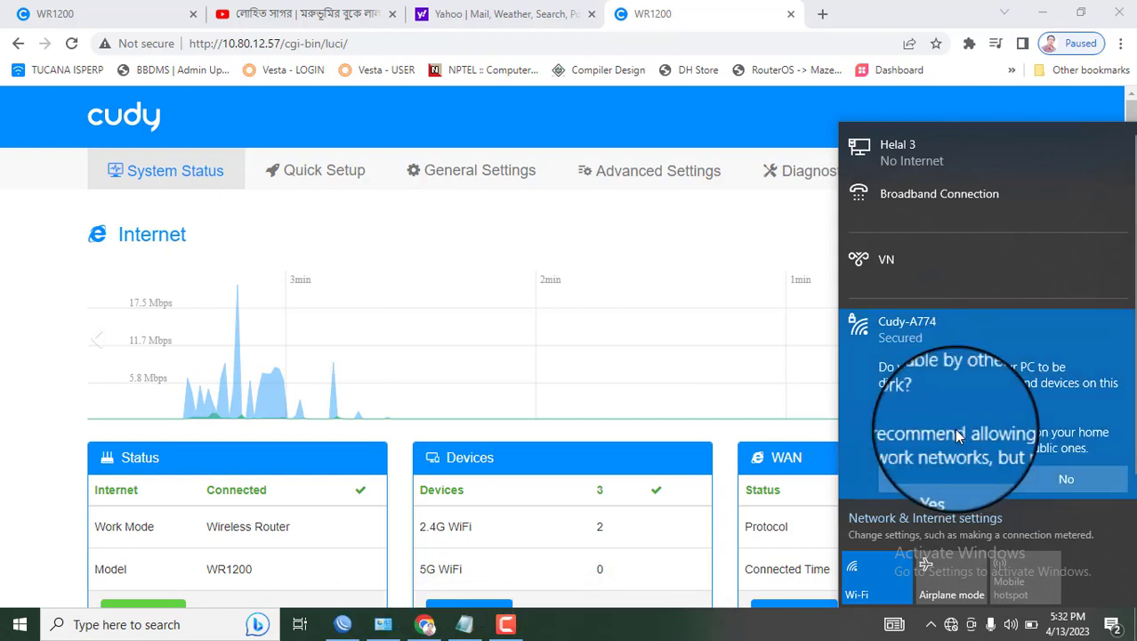
{"action": "left_click", "coordinate": [940, 480]}
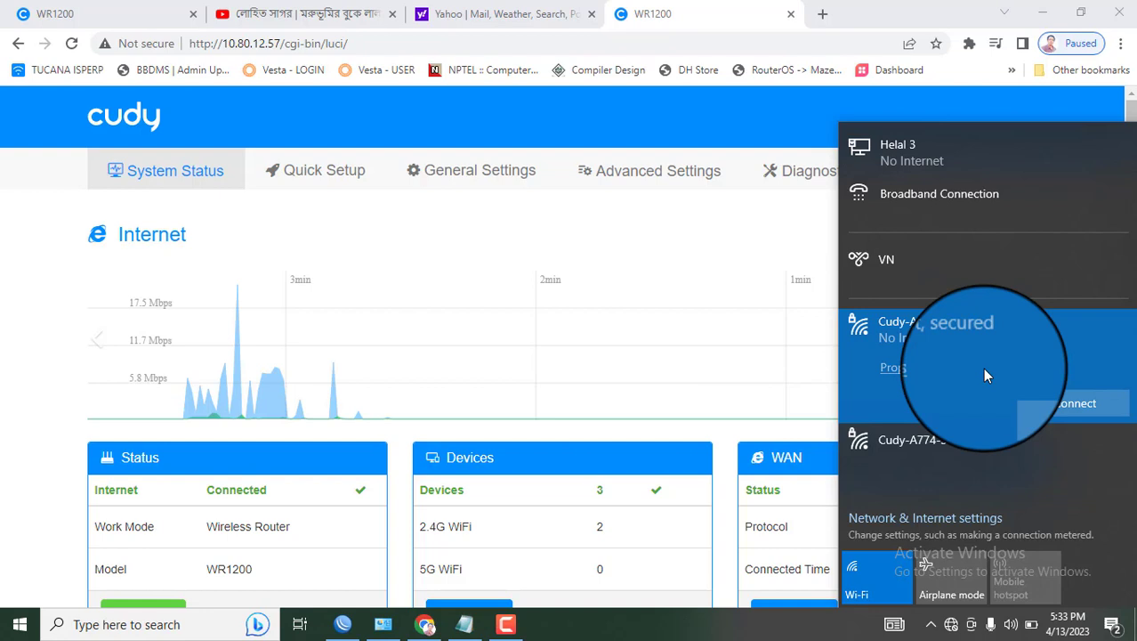
Find the Ethernet adapter's default gateway, 192.168.10.1, in its connection details, then return to Chrome
{"action": "right_click", "coordinate": [950, 627]}
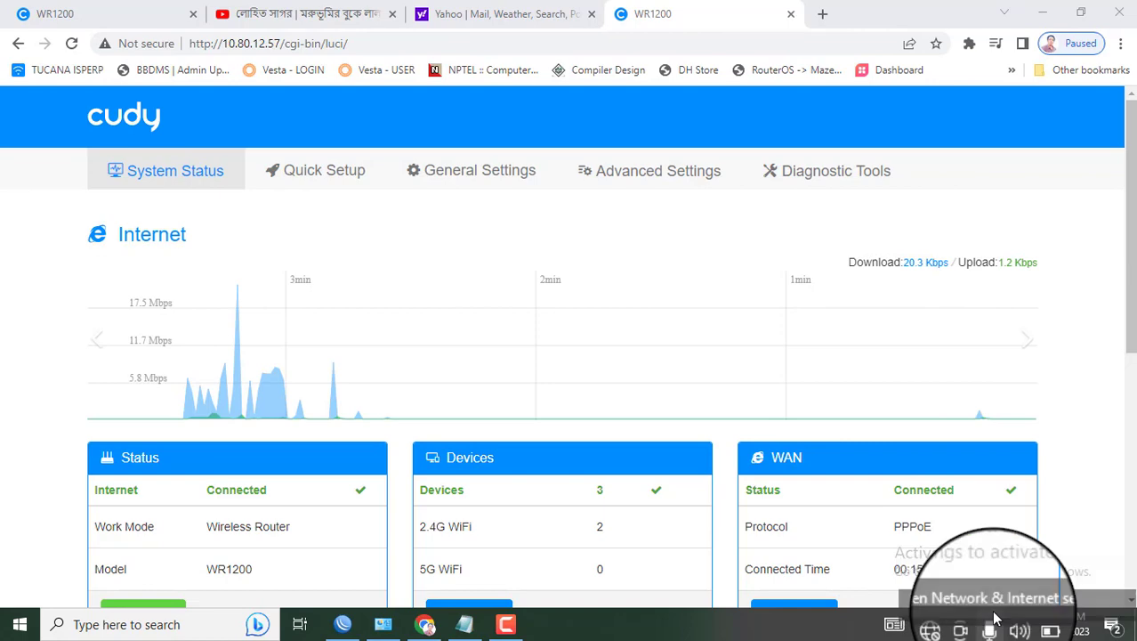
{"action": "left_click", "coordinate": [995, 598]}
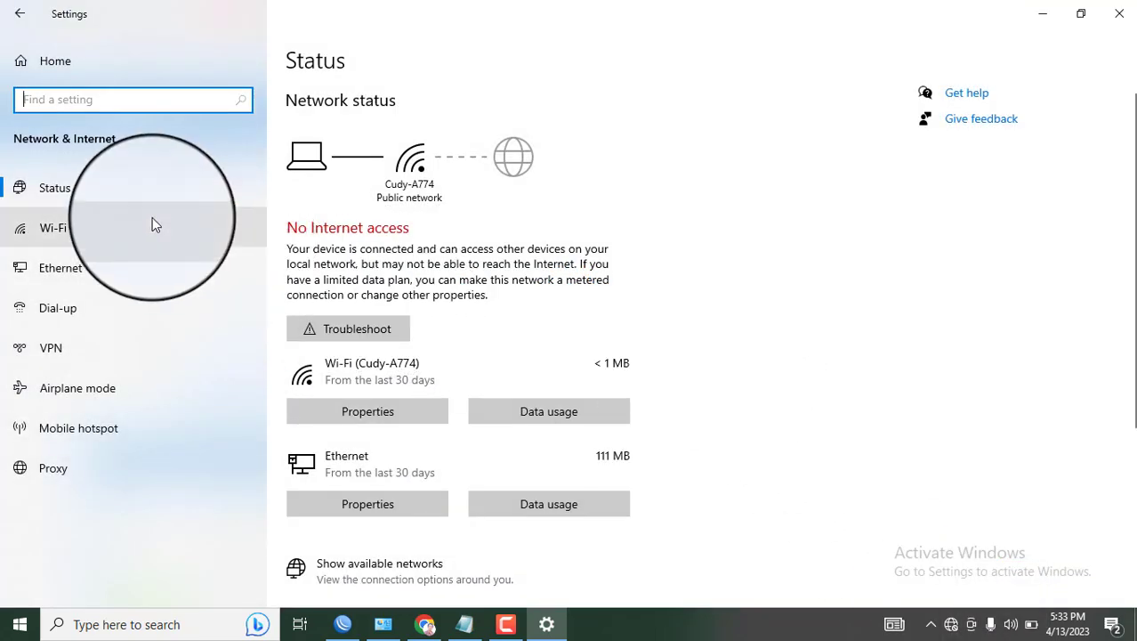
{"action": "left_click", "coordinate": [113, 274]}
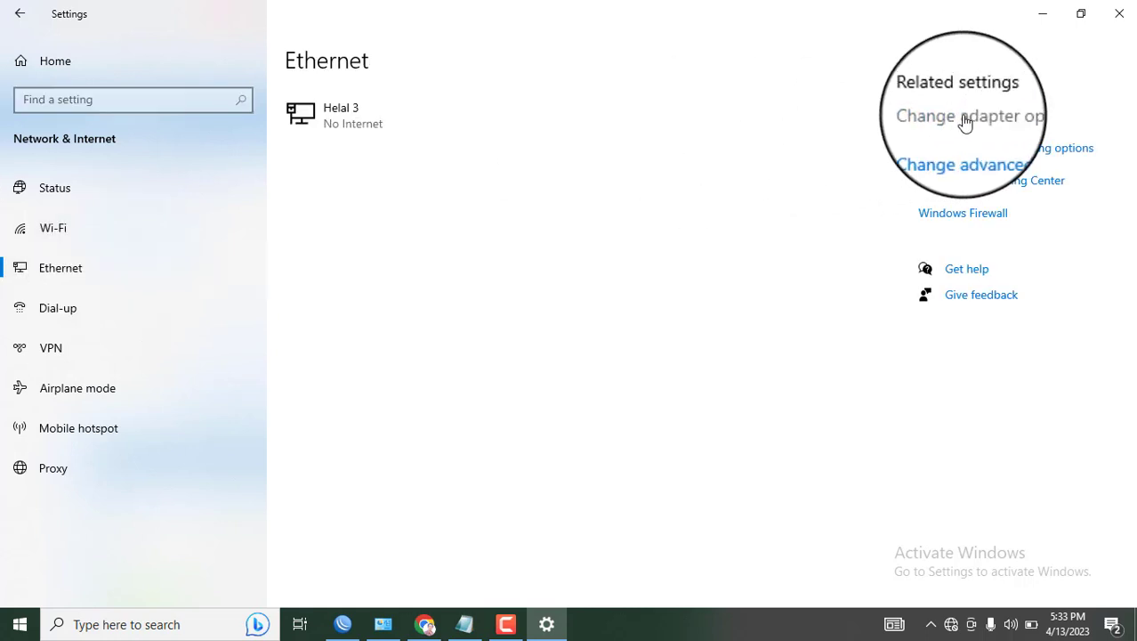
{"action": "left_click", "coordinate": [964, 117]}
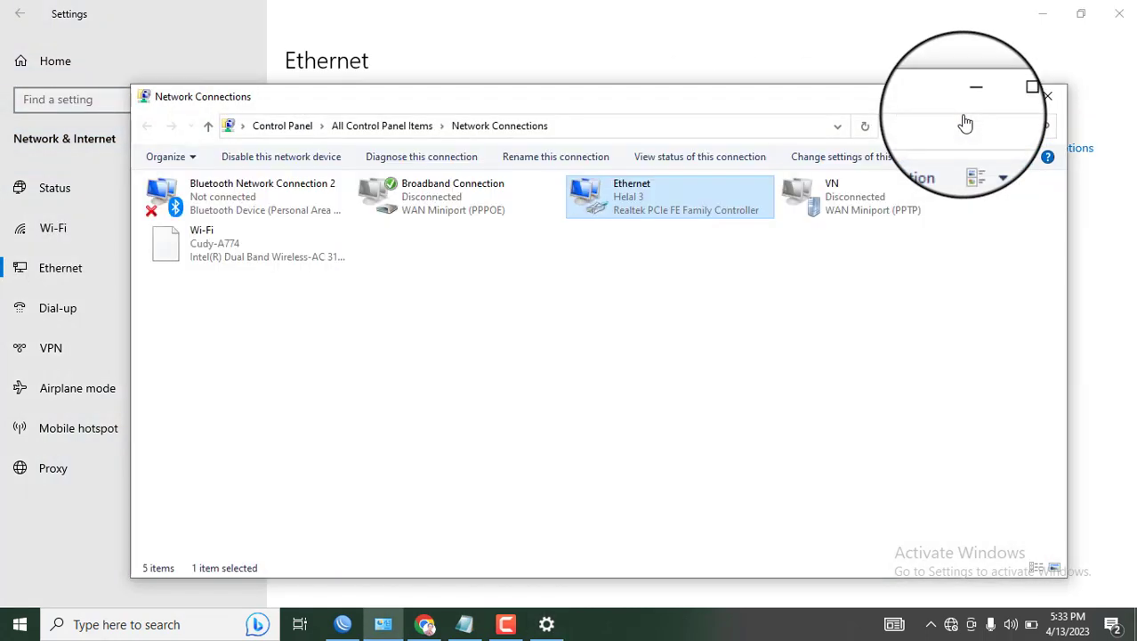
{"action": "double_click", "coordinate": [632, 205]}
{"action": "left_click", "coordinate": [494, 304]}
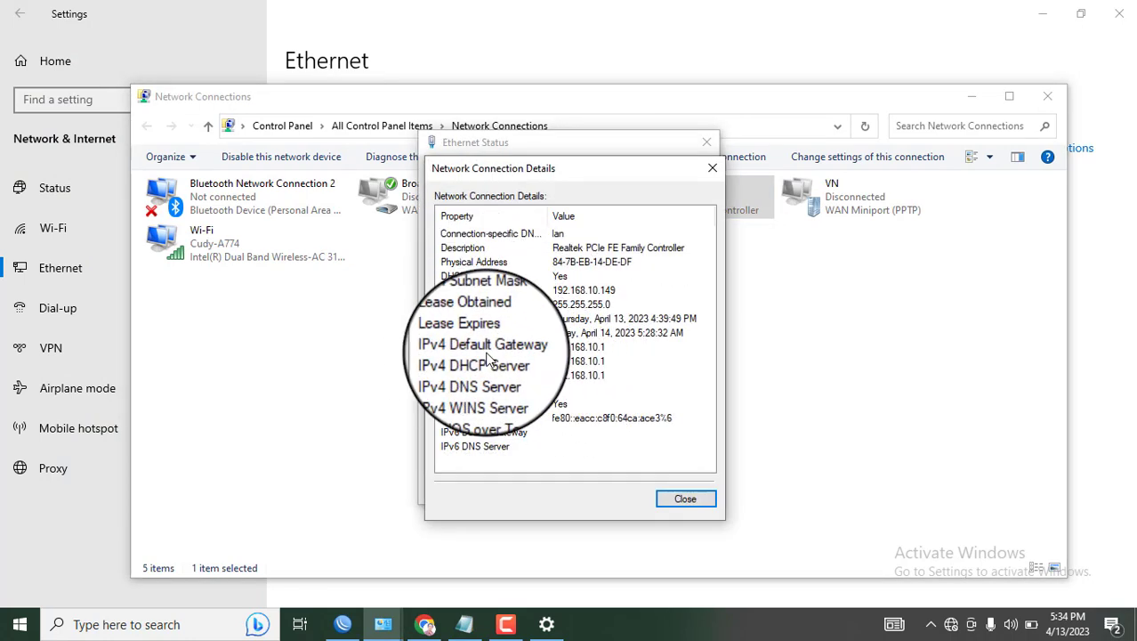
{"action": "left_click", "coordinate": [470, 349]}
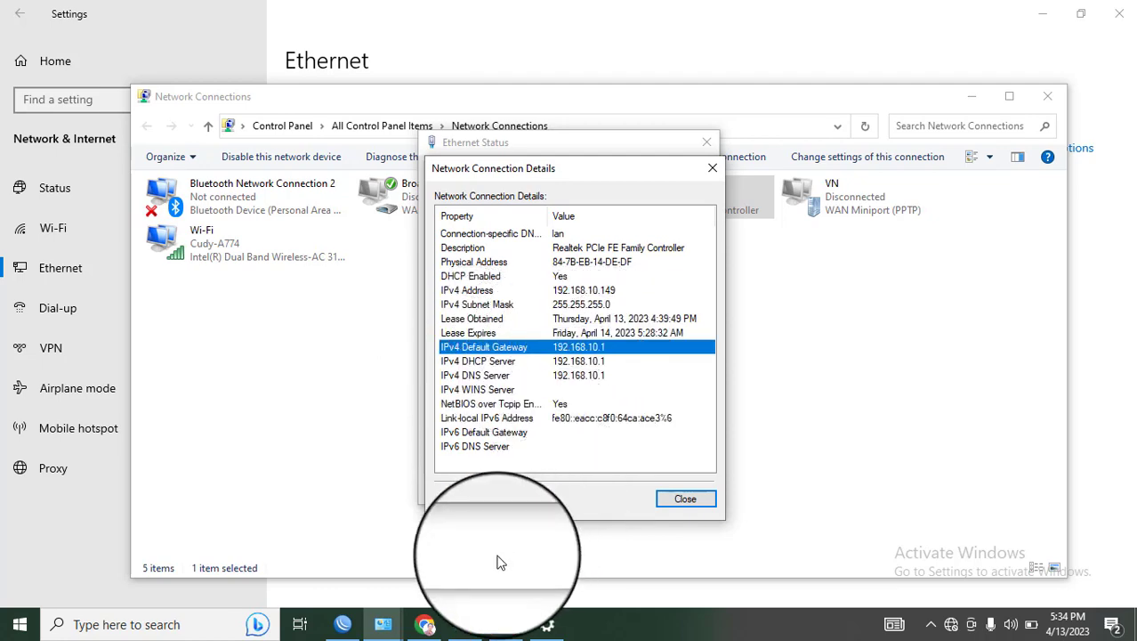
{"action": "left_click", "coordinate": [425, 625]}
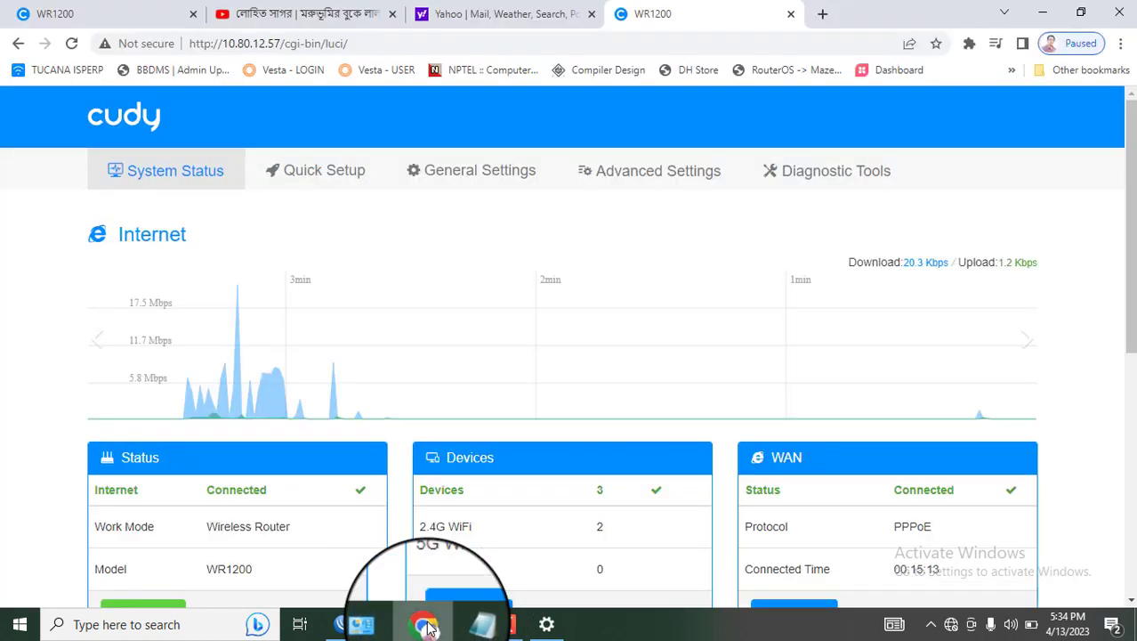
Load 192.168.10.1 in a new Chrome tab and log in with the router's admin password
{"action": "left_click", "coordinate": [820, 14]}
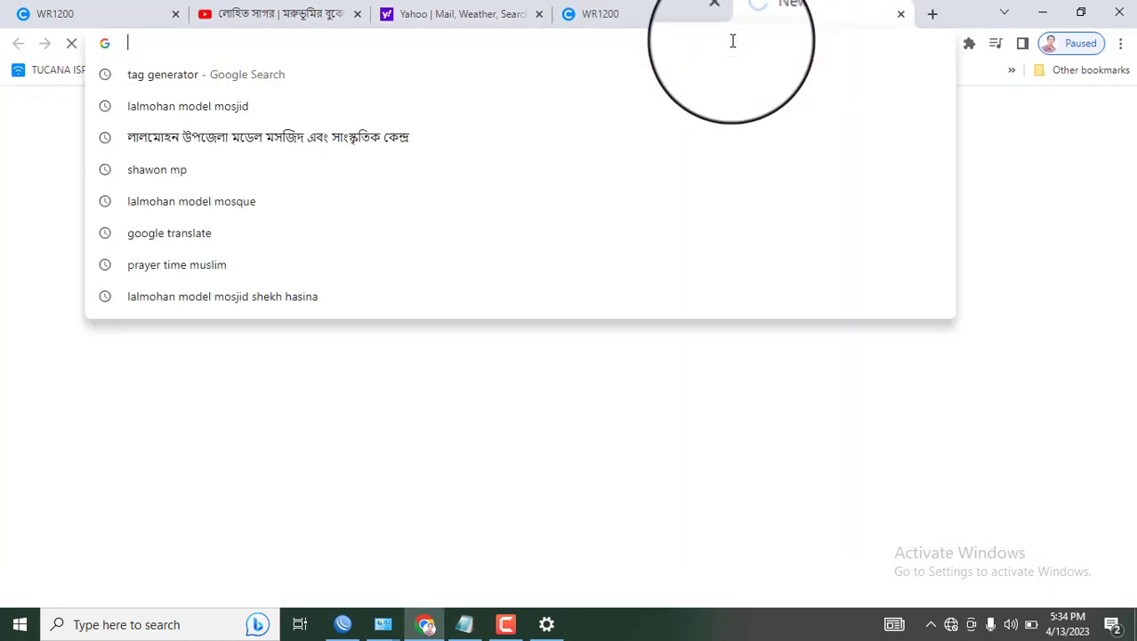
{"action": "type", "text": "192"}
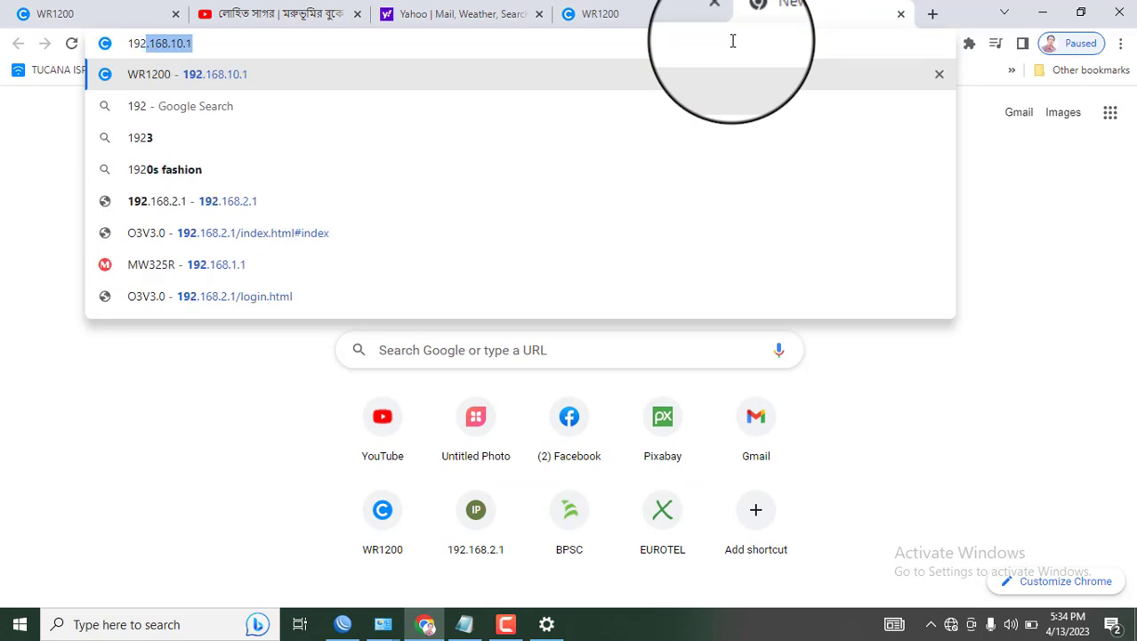
{"action": "type", "text": ".168"}
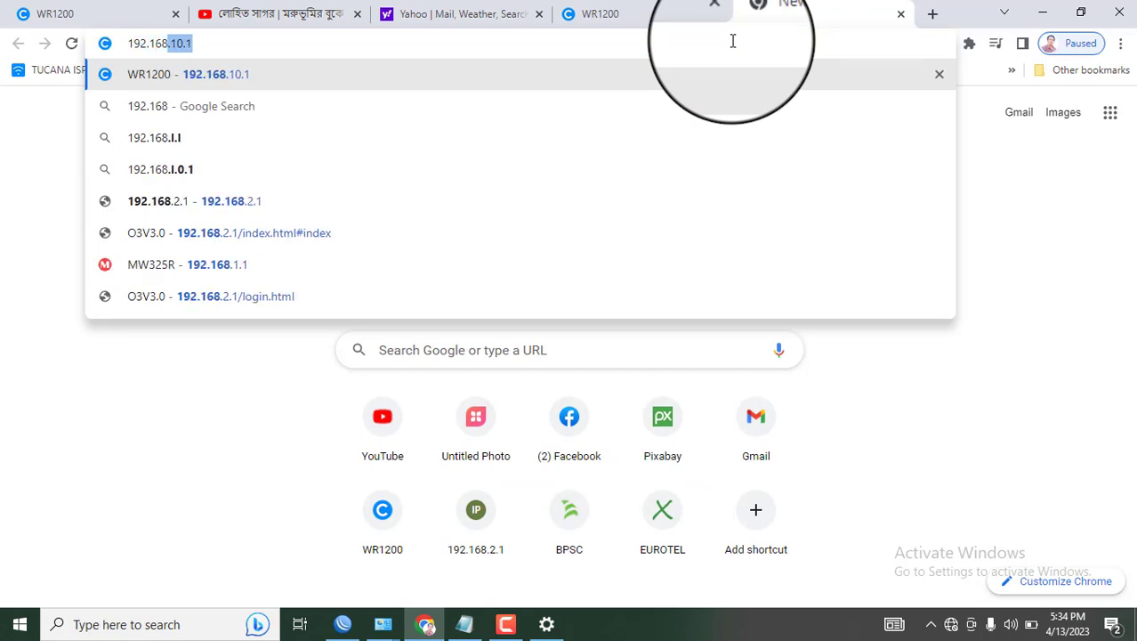
{"action": "type", "text": ".10"}
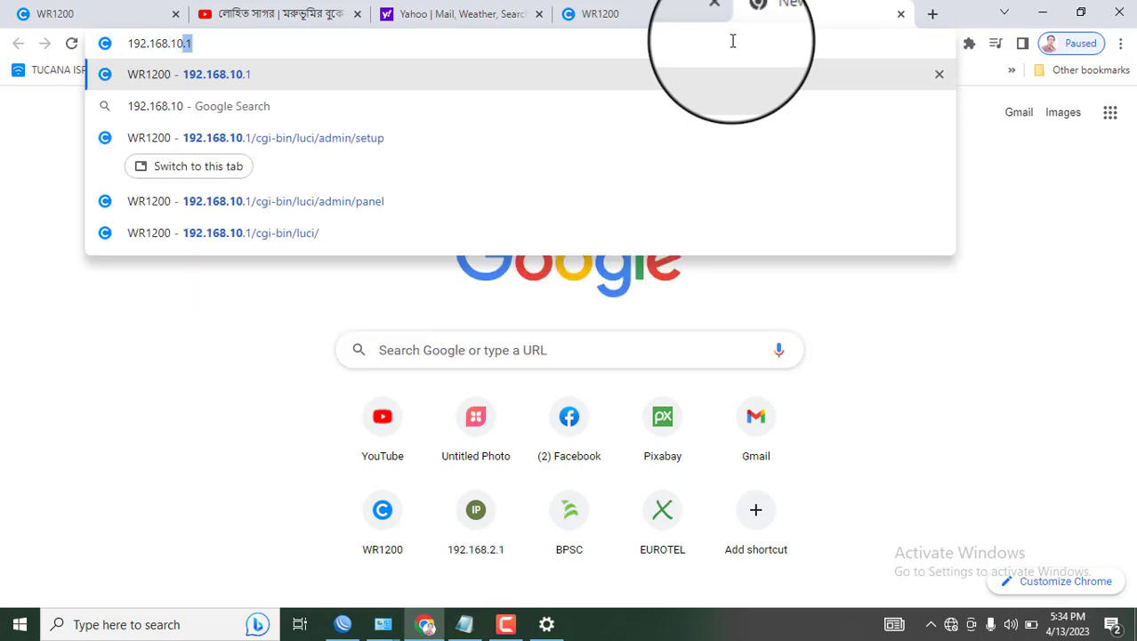
{"action": "type", "text": ".1"}
{"action": "key", "text": "Return"}
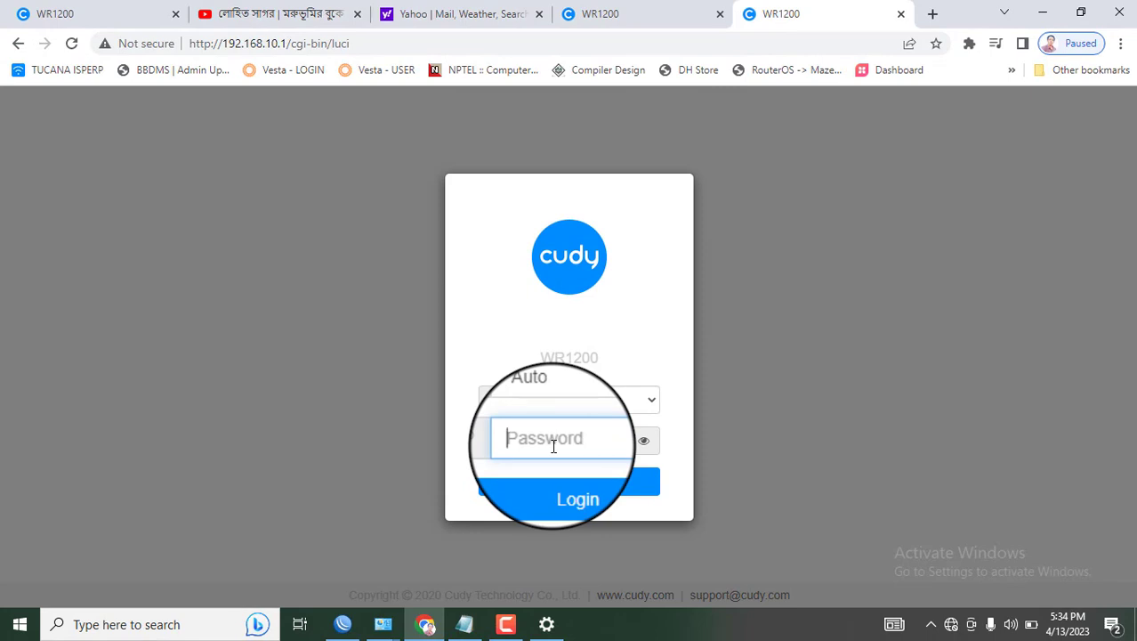
{"action": "left_click", "coordinate": [572, 490]}
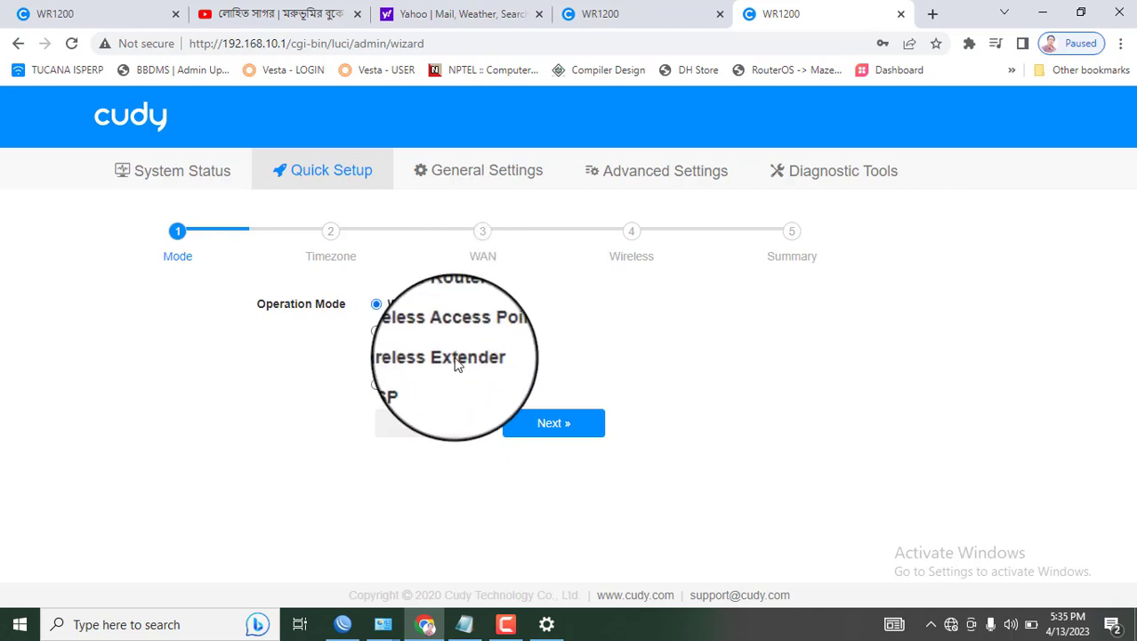
Keep Wireless Router mode and Asia/Dhaka time zone, and paste the ISP username into PPPoE Username
{"action": "left_click", "coordinate": [541, 431]}
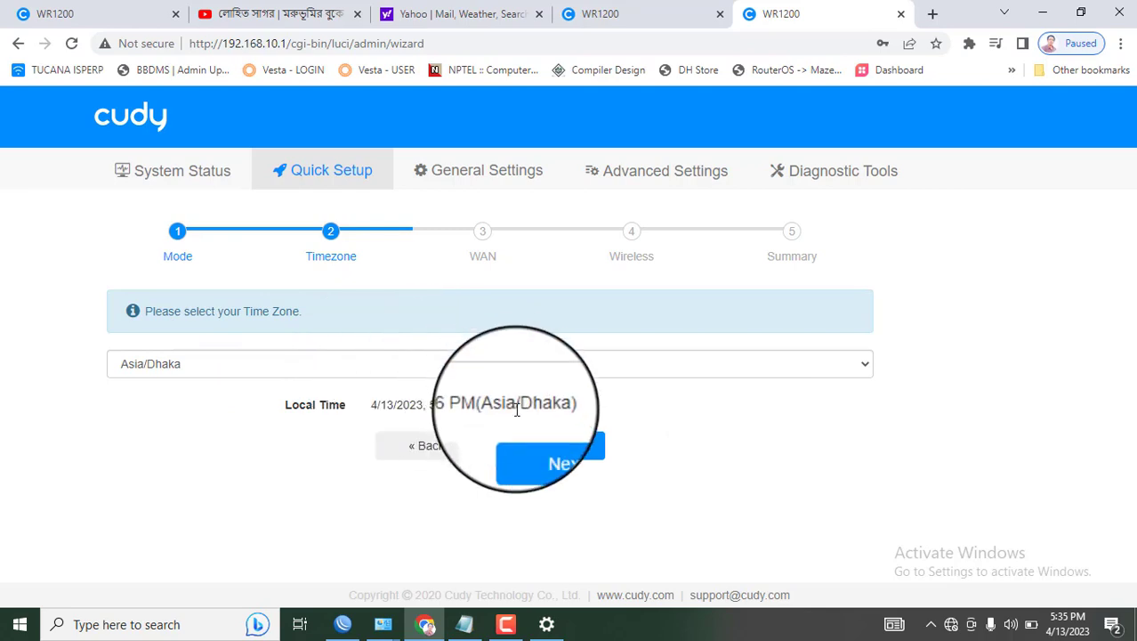
{"action": "left_click", "coordinate": [558, 452]}
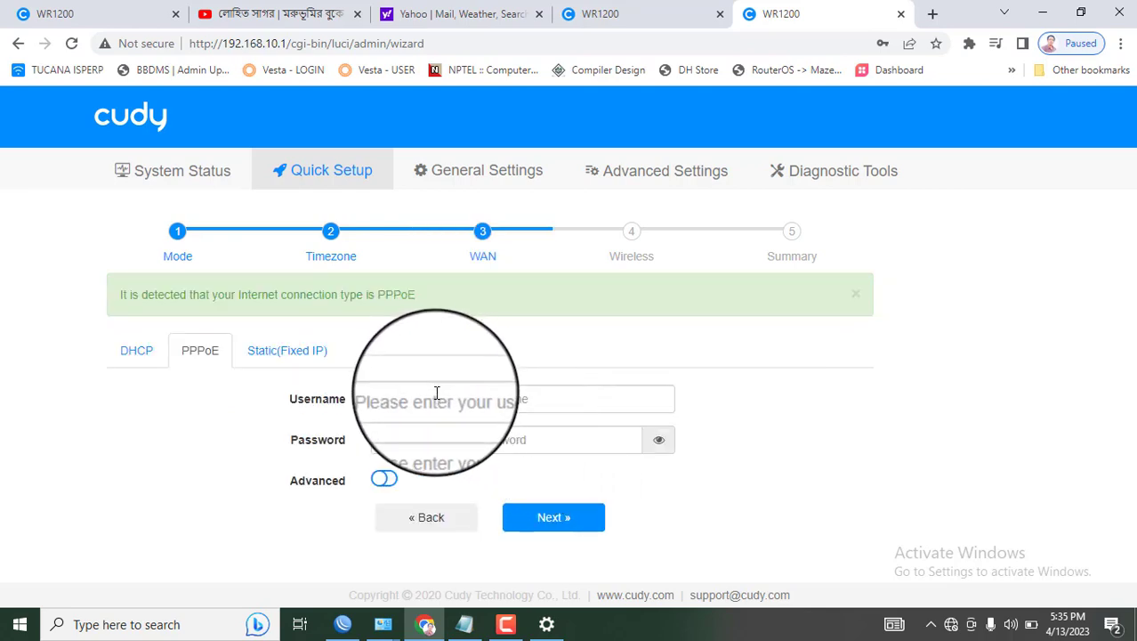
{"action": "left_click", "coordinate": [436, 396]}
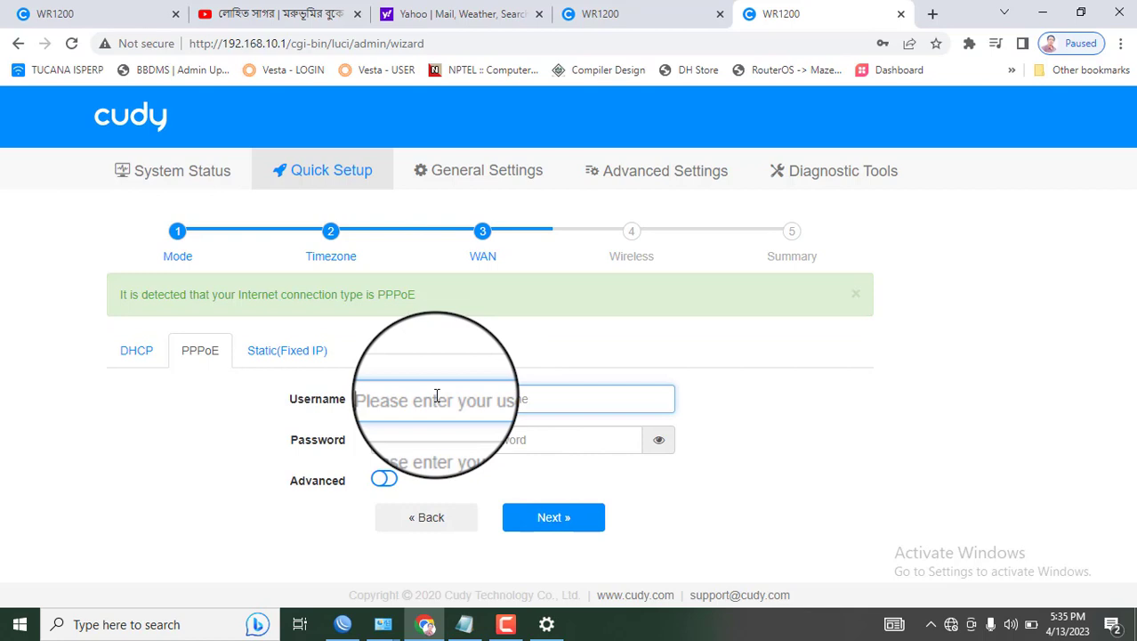
{"action": "left_click", "coordinate": [466, 630]}
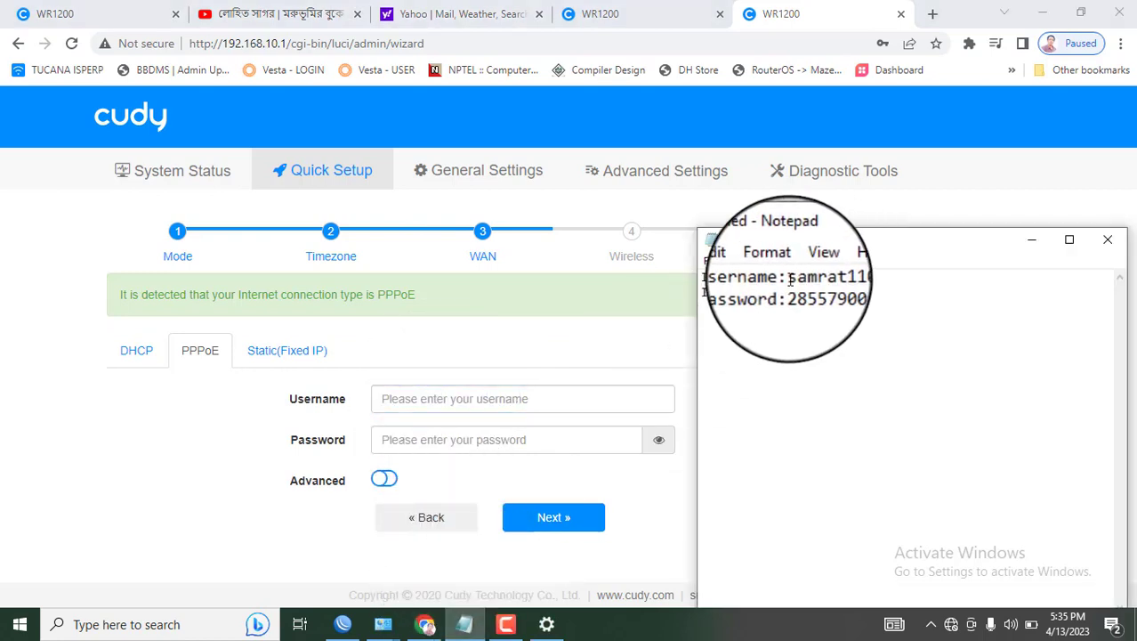
{"action": "left_click_drag", "start_coordinate": [789, 277], "coordinate": [863, 277]}
{"action": "key", "text": "ctrl+c"}
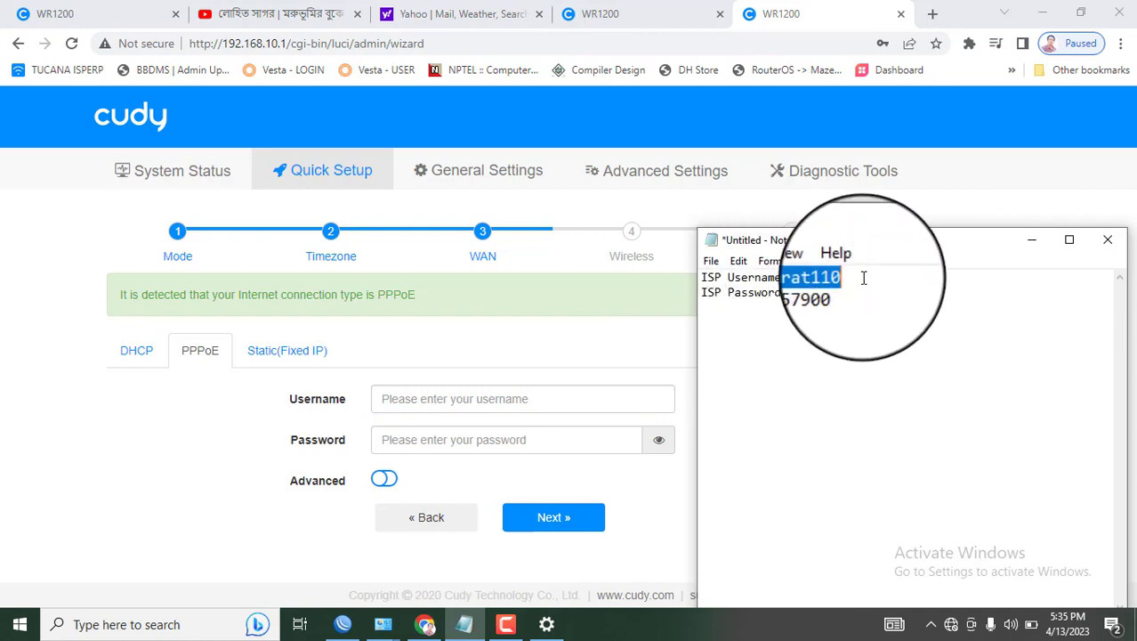
{"action": "left_click", "coordinate": [545, 392]}
{"action": "key", "text": "ctrl+v"}
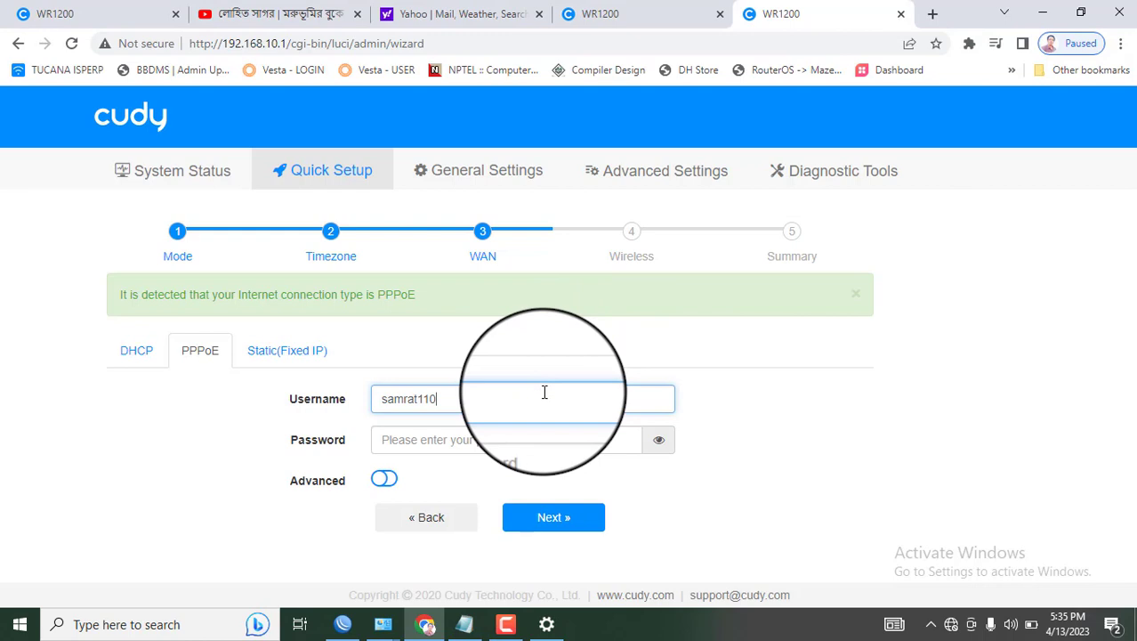
Paste the ISP password from Notepad into the PPPoE Password field and advance to Wireless
{"action": "left_click", "coordinate": [490, 438]}
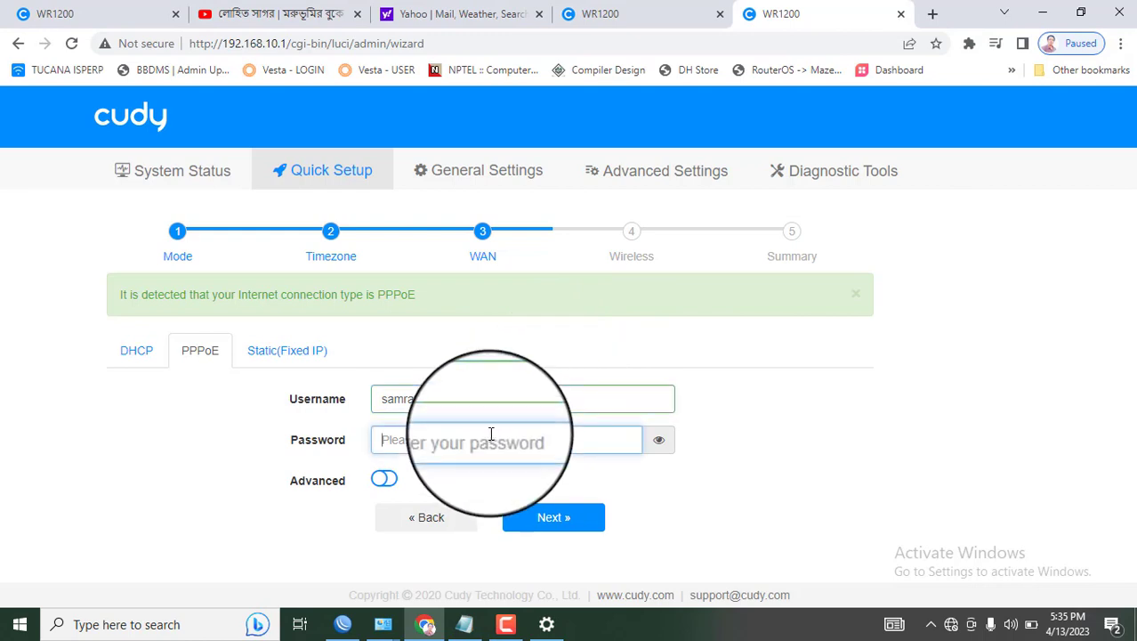
{"action": "left_click", "coordinate": [465, 625]}
{"action": "left_click", "coordinate": [788, 291]}
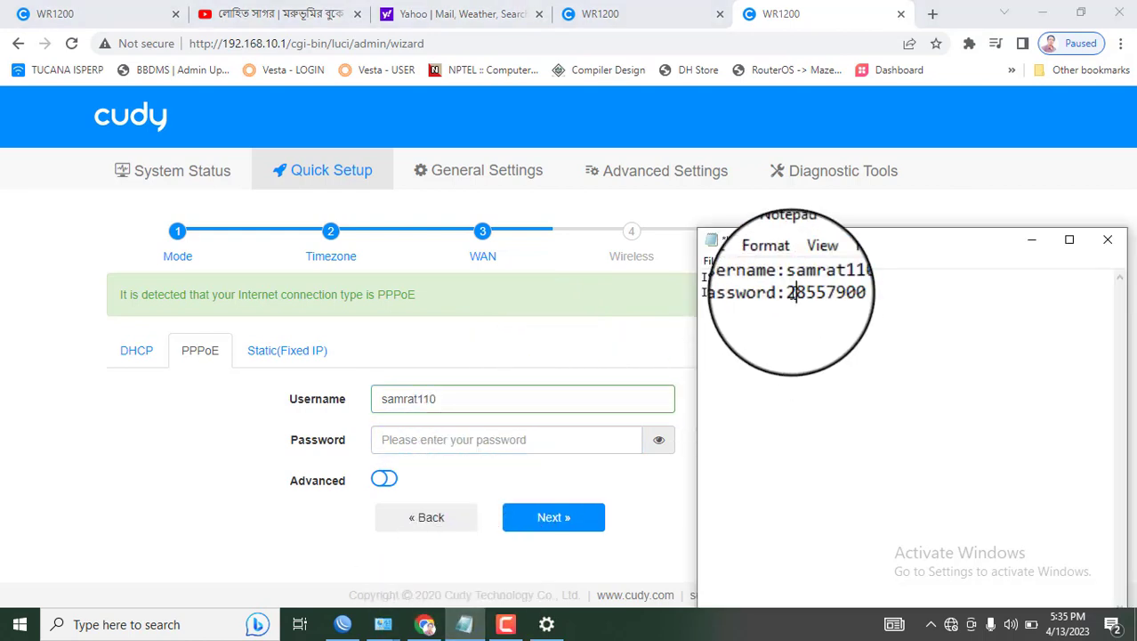
{"action": "left_click_drag", "start_coordinate": [788, 291], "coordinate": [861, 289]}
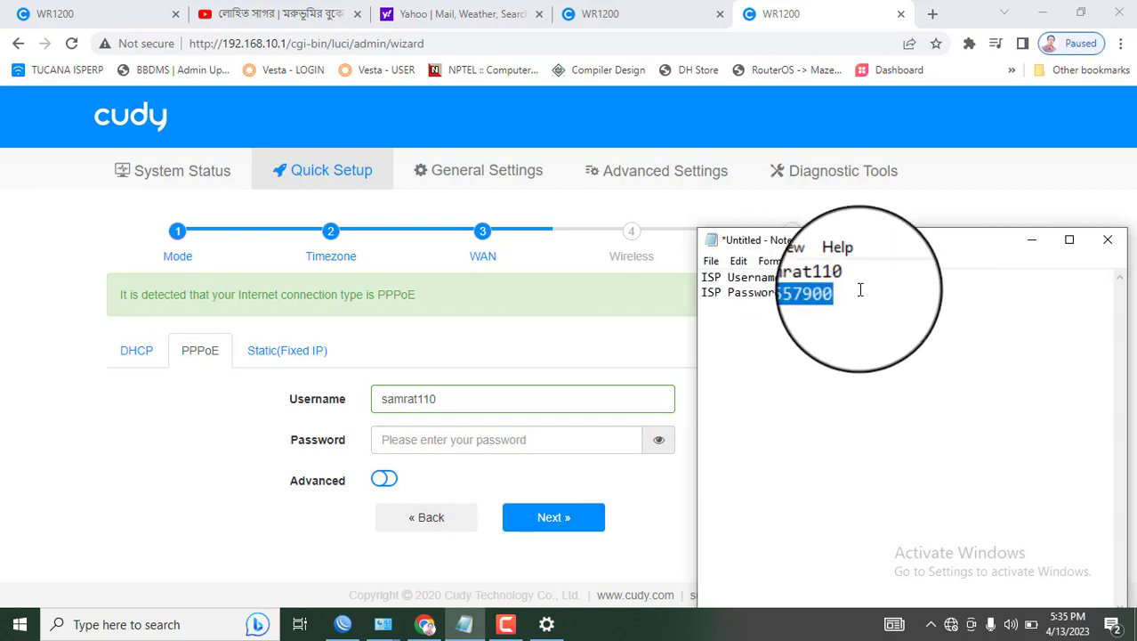
{"action": "left_click", "coordinate": [485, 442]}
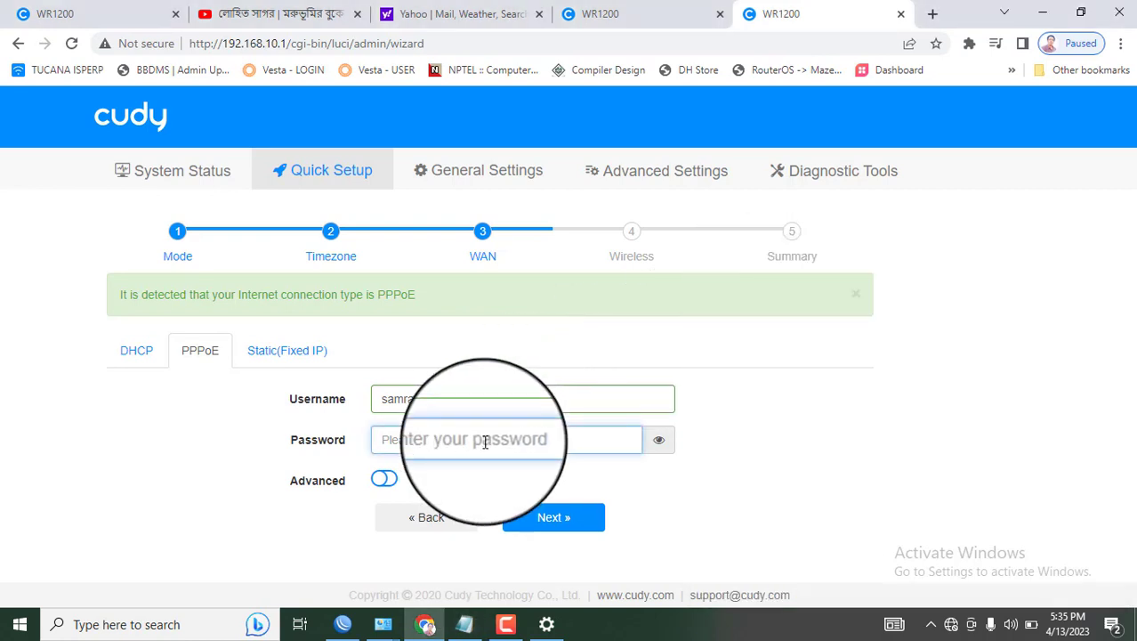
{"action": "key", "text": "ctrl+v"}
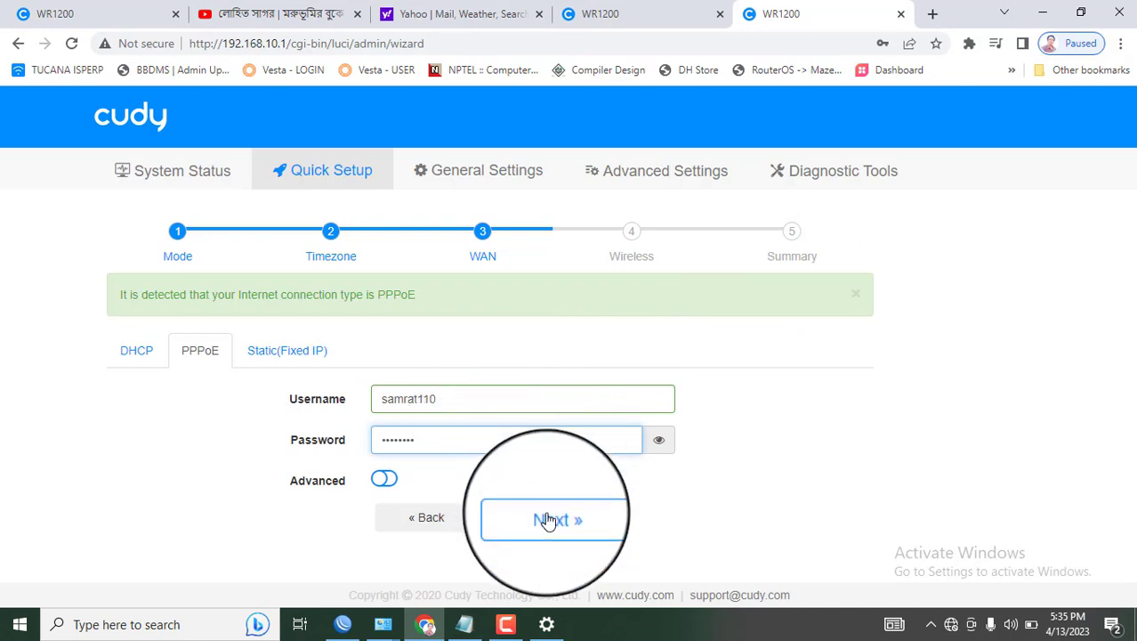
{"action": "left_click", "coordinate": [546, 520]}
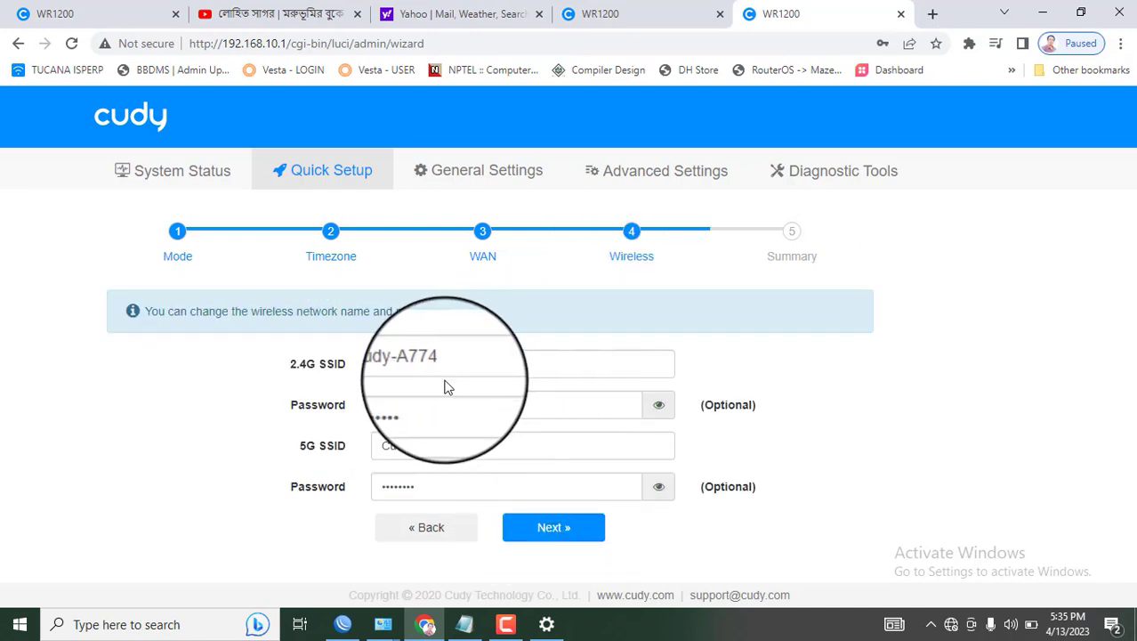
Give the 2.4G network a new SSID and an eight-digit password, checking it with the eye icon
{"action": "left_click", "coordinate": [455, 368]}
{"action": "key", "text": "ctrl+a"}
{"action": "key", "text": "BackSpace"}
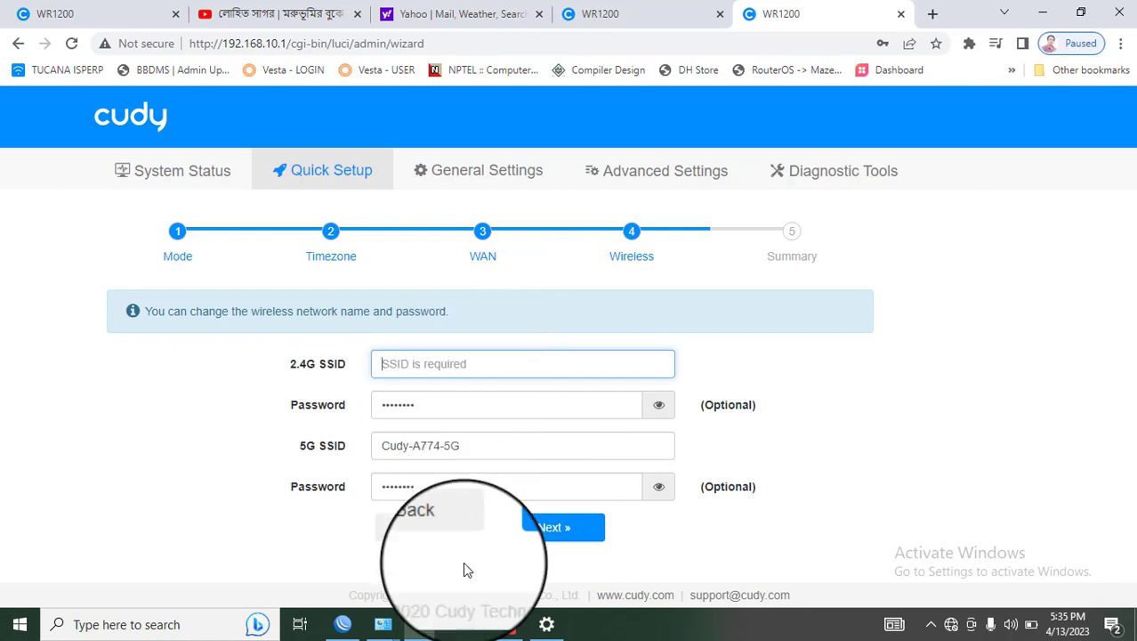
{"action": "left_click", "coordinate": [463, 623]}
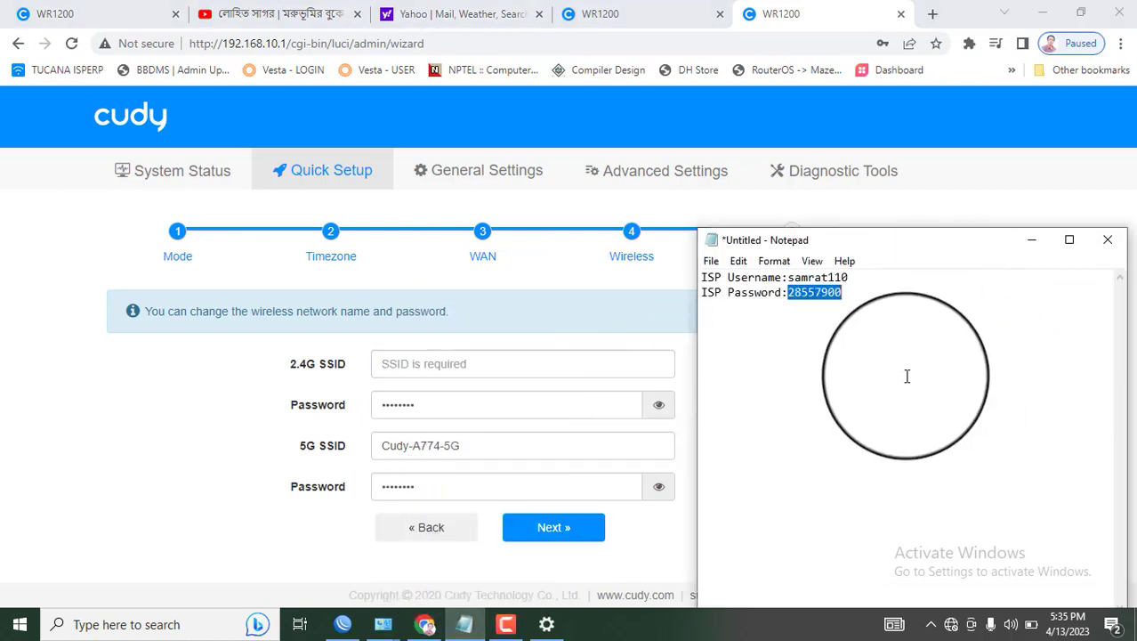
{"action": "left_click", "coordinate": [505, 626]}
{"action": "left_click", "coordinate": [492, 371]}
{"action": "type", "text": "Jabed"}
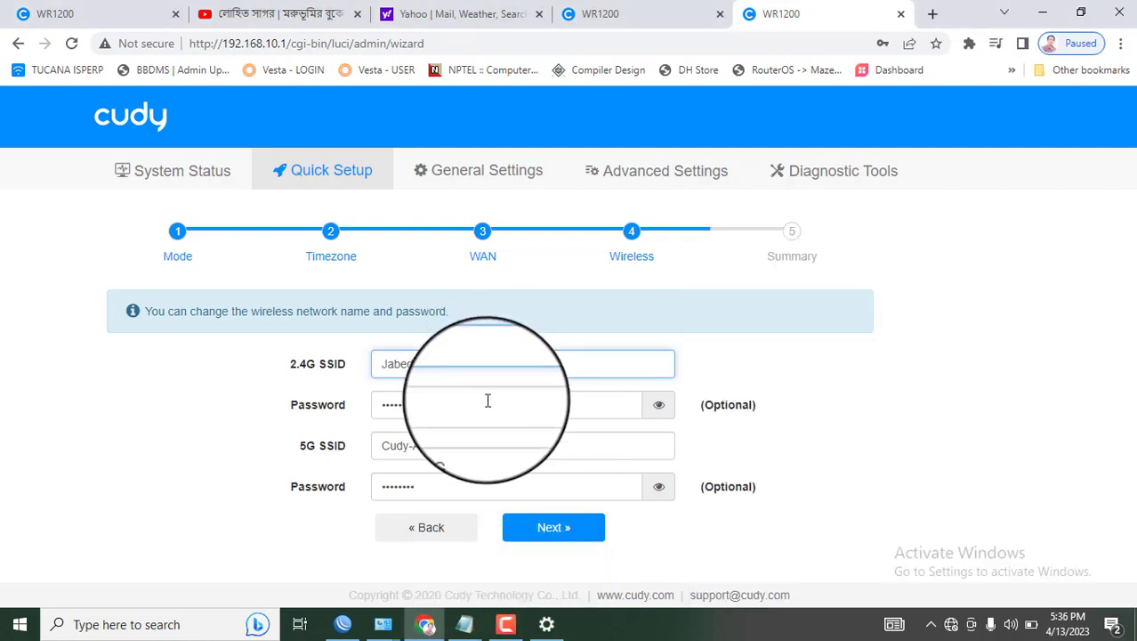
{"action": "left_click", "coordinate": [488, 400]}
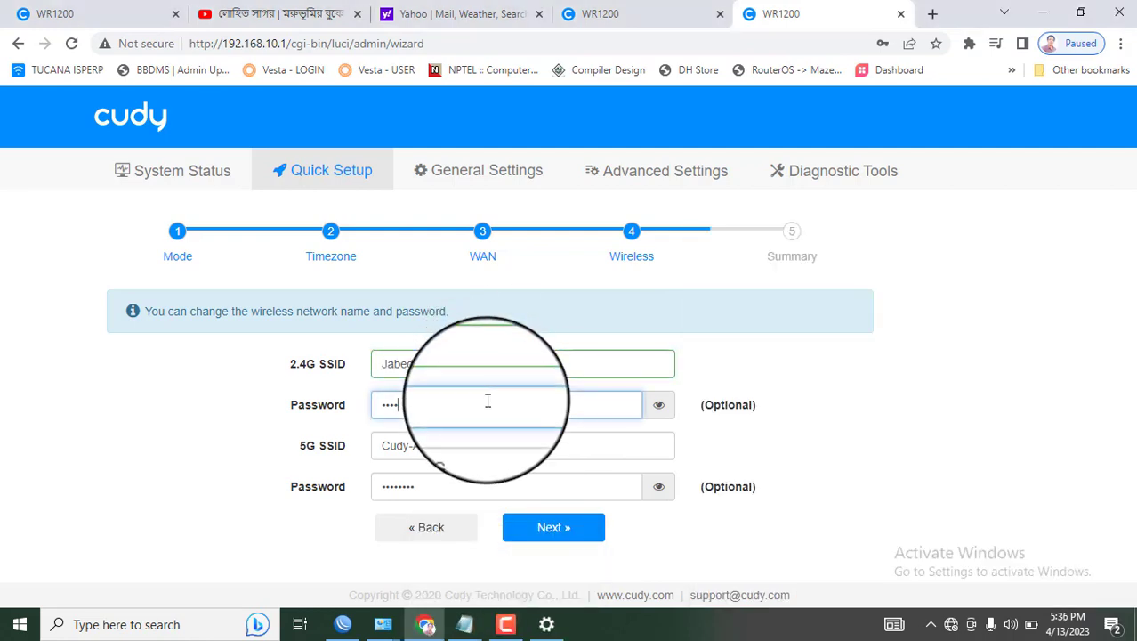
{"action": "key", "text": "BackSpace"}
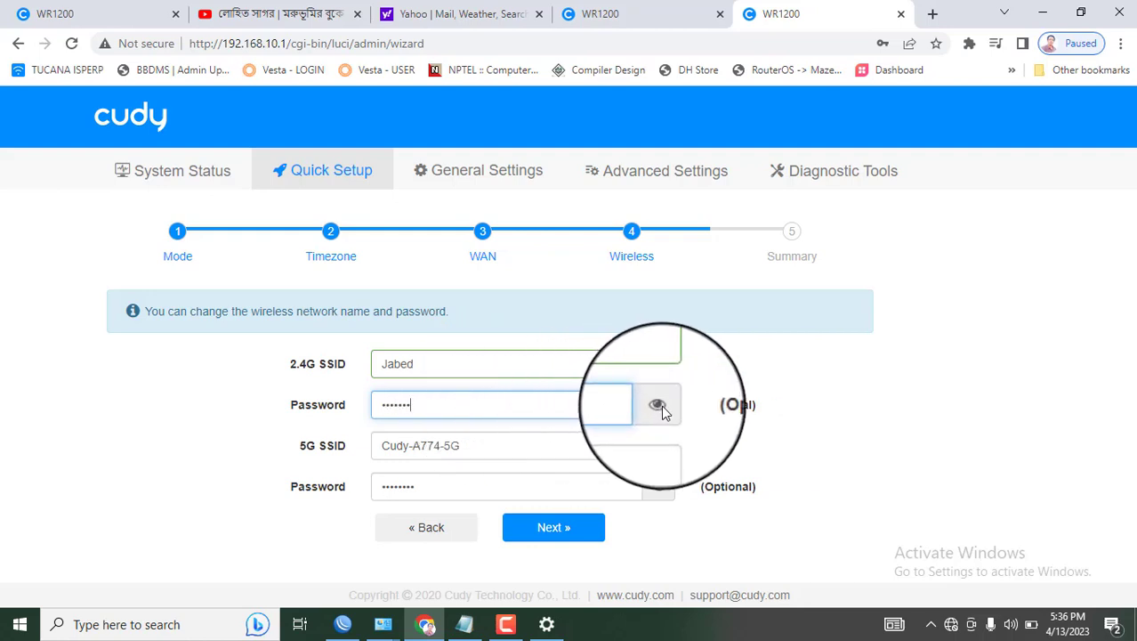
{"action": "left_click", "coordinate": [659, 405]}
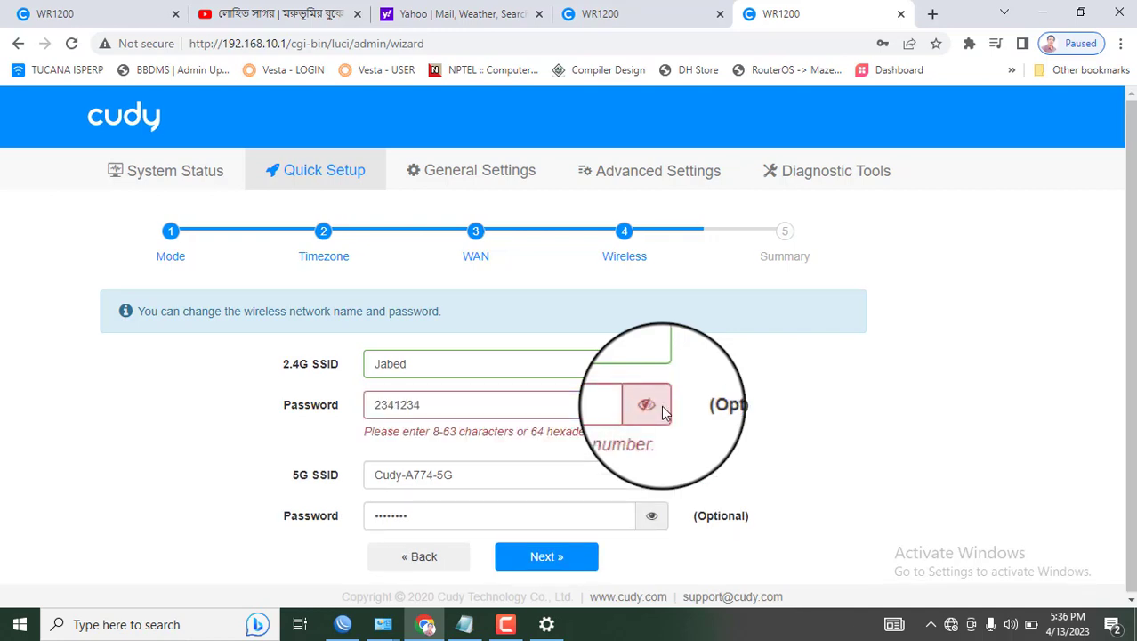
{"action": "left_click", "coordinate": [375, 407]}
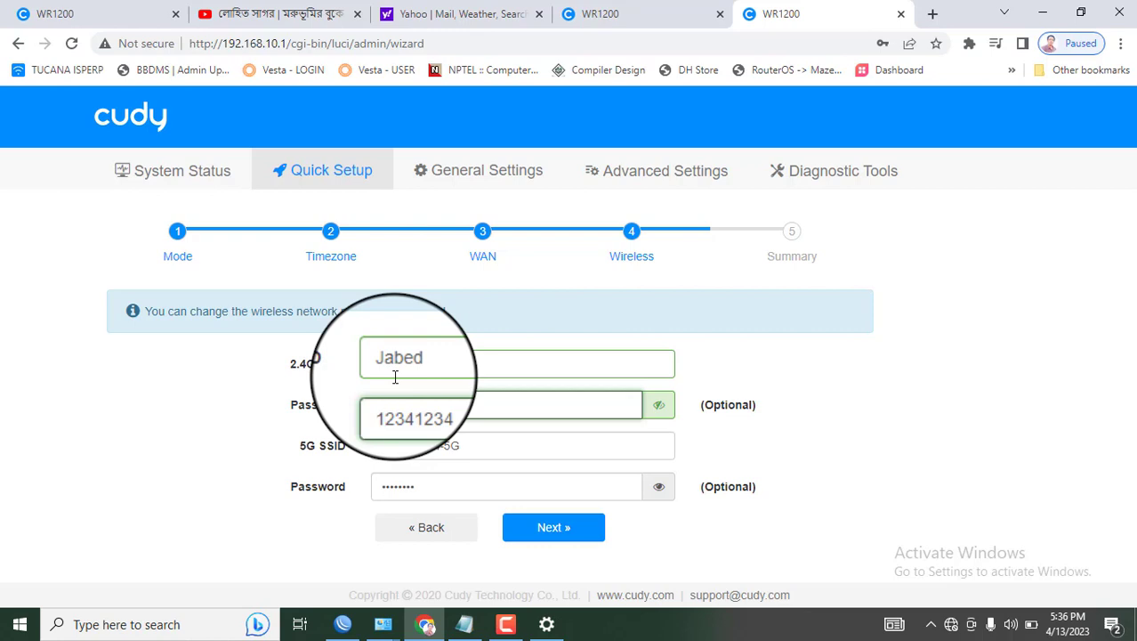
Rename the 5G SSID, keeping its -5G suffix, and start entering its new password
{"action": "left_click", "coordinate": [439, 445]}
{"action": "key", "text": "BackSpace"}
{"action": "key", "text": "BackSpace"}
{"action": "key", "text": "BackSpace"}
{"action": "key", "text": "BackSpace"}
{"action": "key", "text": "BackSpace"}
{"action": "key", "text": "BackSpace"}
{"action": "key", "text": "BackSpace"}
{"action": "key", "text": "BackSpace"}
{"action": "key", "text": "BackSpace"}
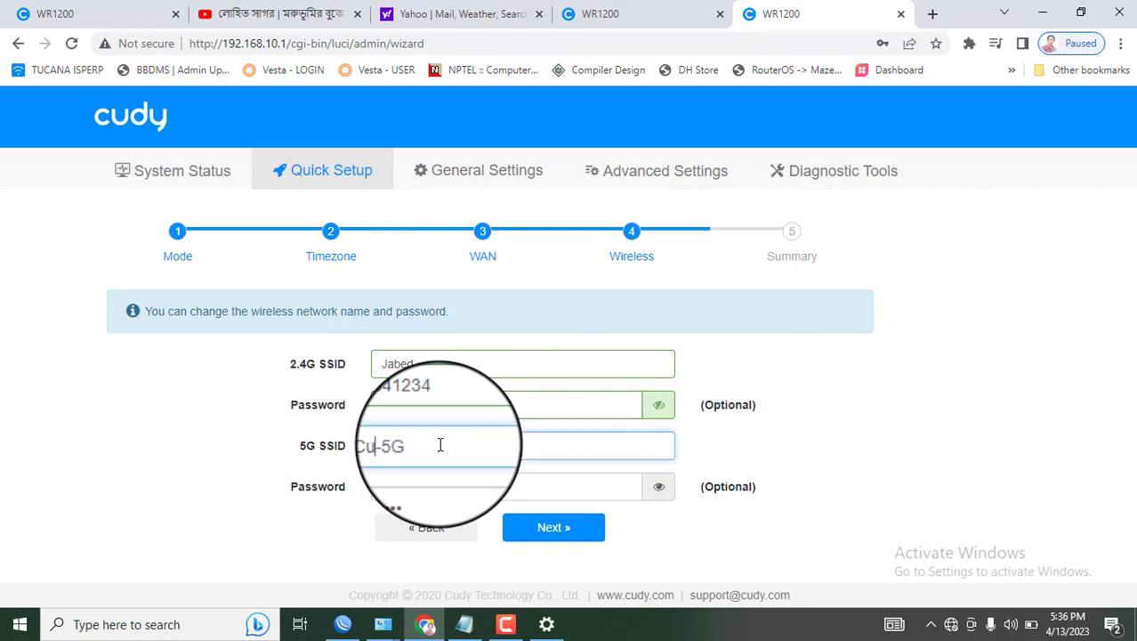
{"action": "key", "text": "BackSpace"}
{"action": "type", "text": "Jabed"}
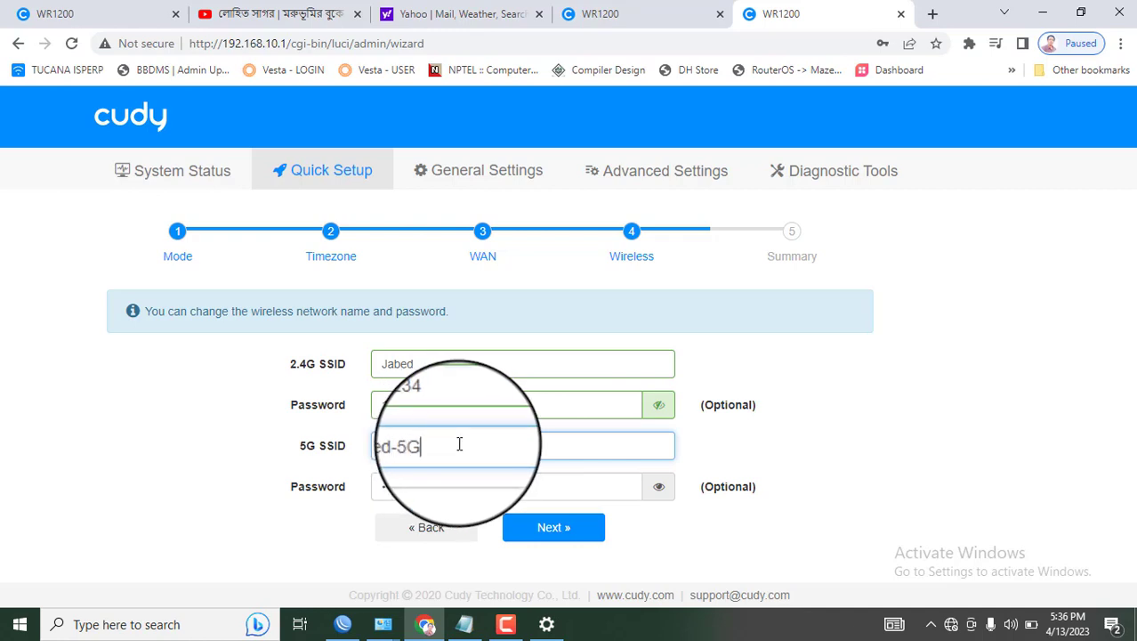
{"action": "left_click", "coordinate": [452, 491]}
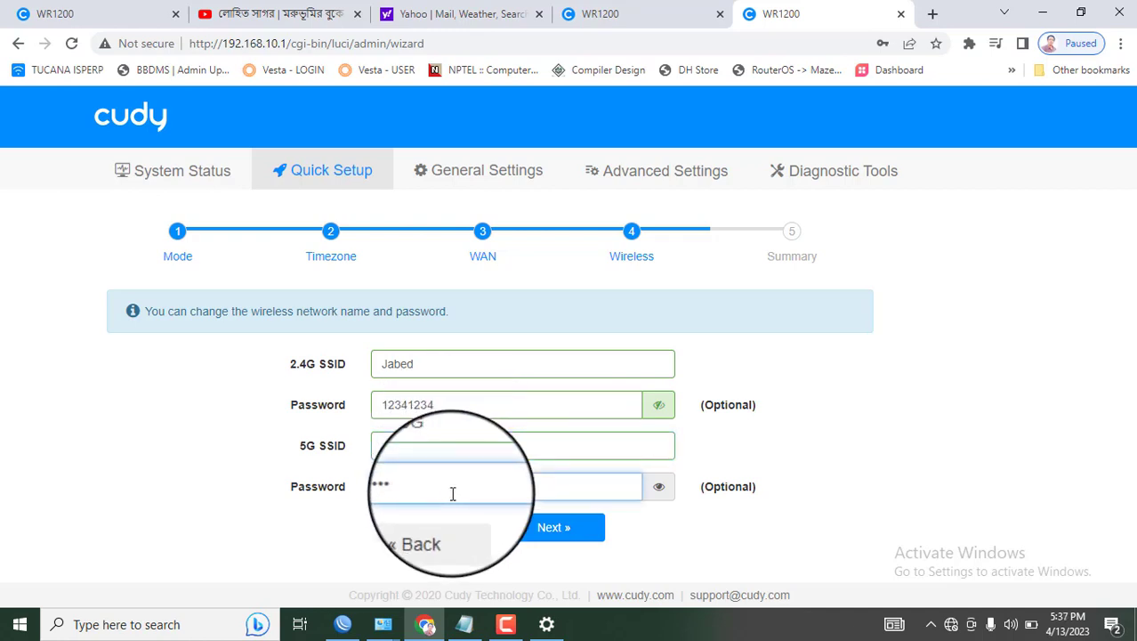
{"action": "key", "text": "BackSpace"}
{"action": "key", "text": "BackSpace"}
{"action": "key", "text": "BackSpace"}
{"action": "key", "text": "BackSpace"}
{"action": "key", "text": "BackSpace"}
{"action": "key", "text": "BackSpace"}
{"action": "key", "text": "BackSpace"}
{"action": "key", "text": "BackSpace"}
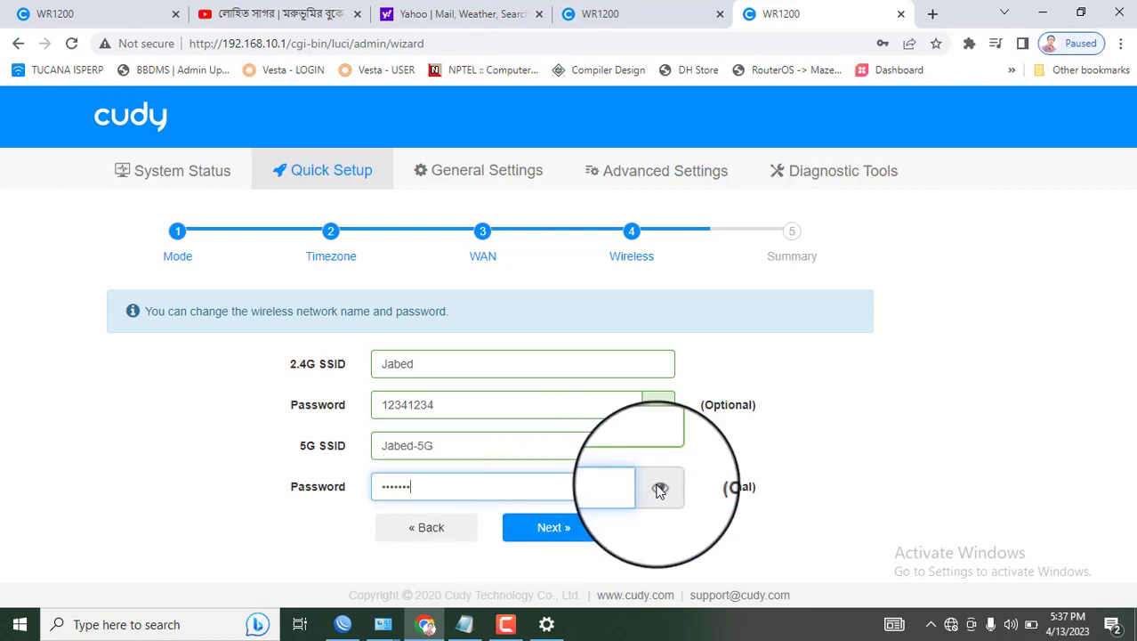
{"action": "left_click", "coordinate": [658, 488]}
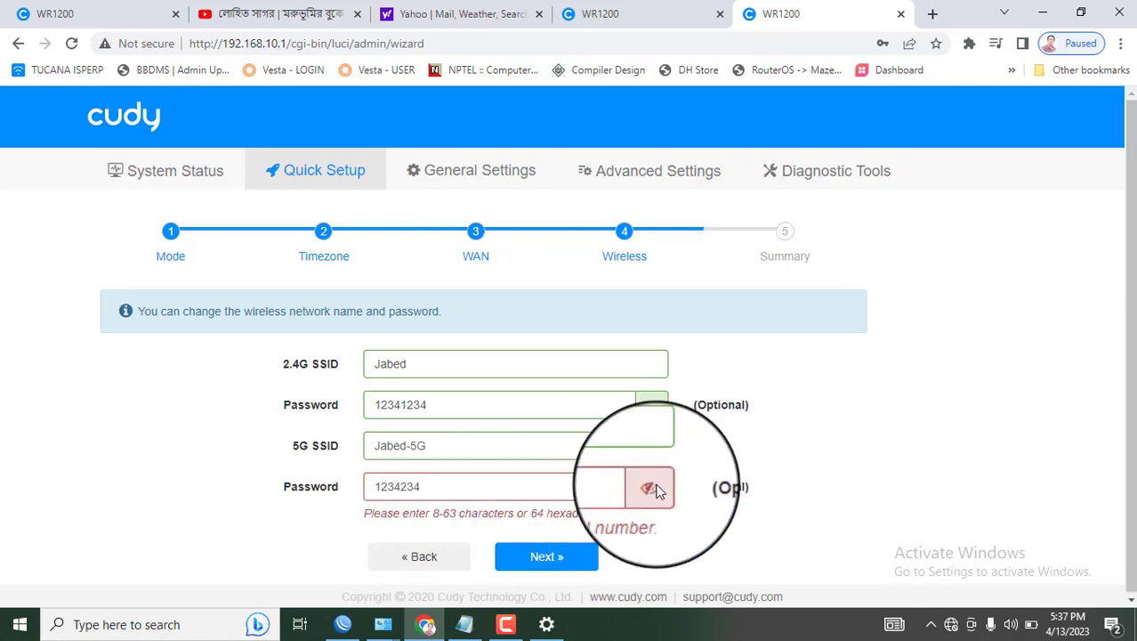
{"action": "left_click", "coordinate": [400, 486]}
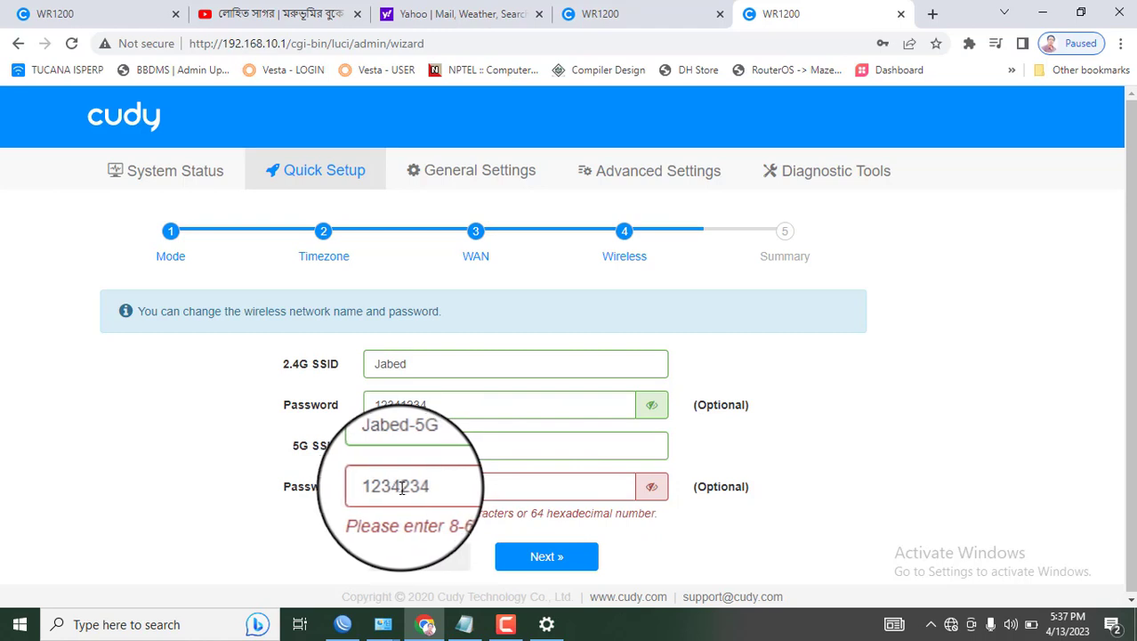
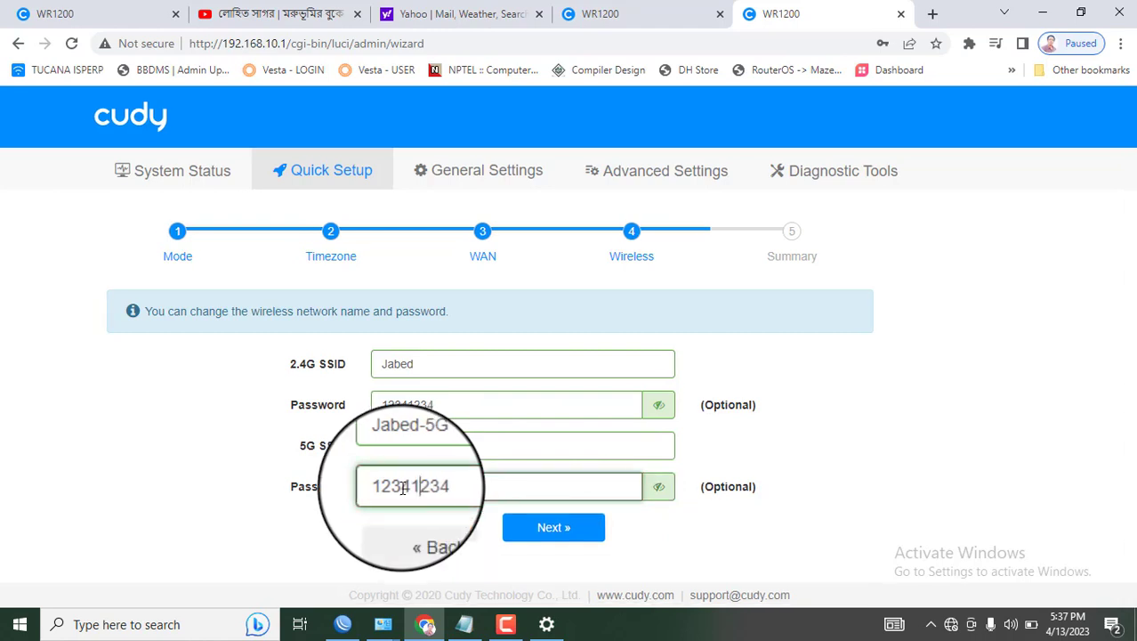
Finish the 5G password, review the Summary, and Save & Apply the Quick Setup settings
{"action": "left_click", "coordinate": [546, 530]}
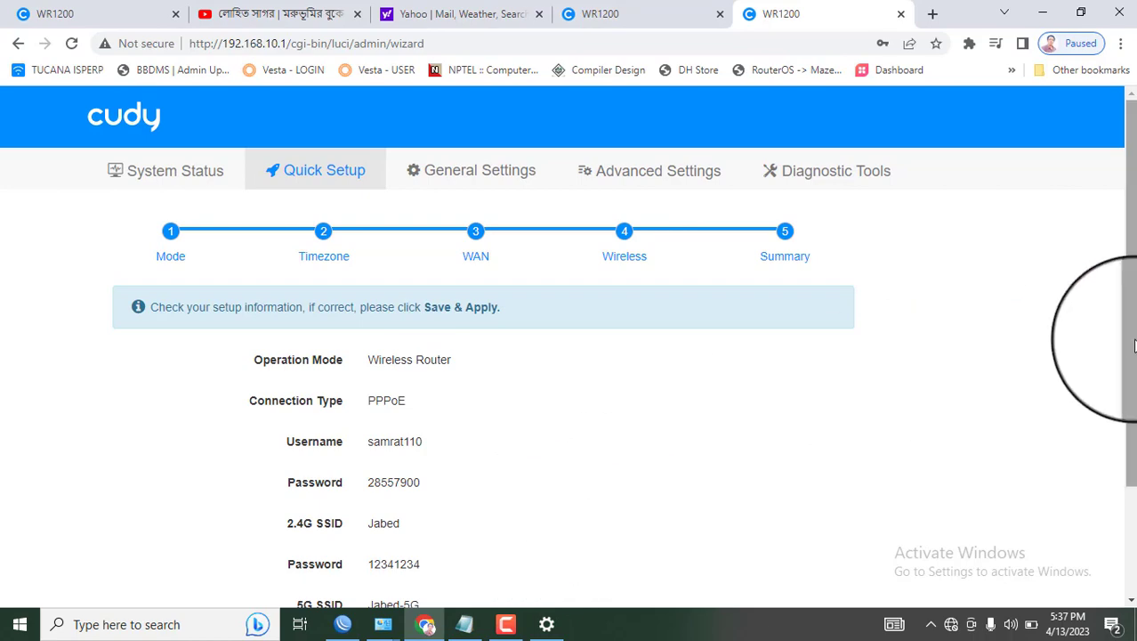
{"action": "left_click_drag", "start_coordinate": [1131, 330], "coordinate": [1132, 532]}
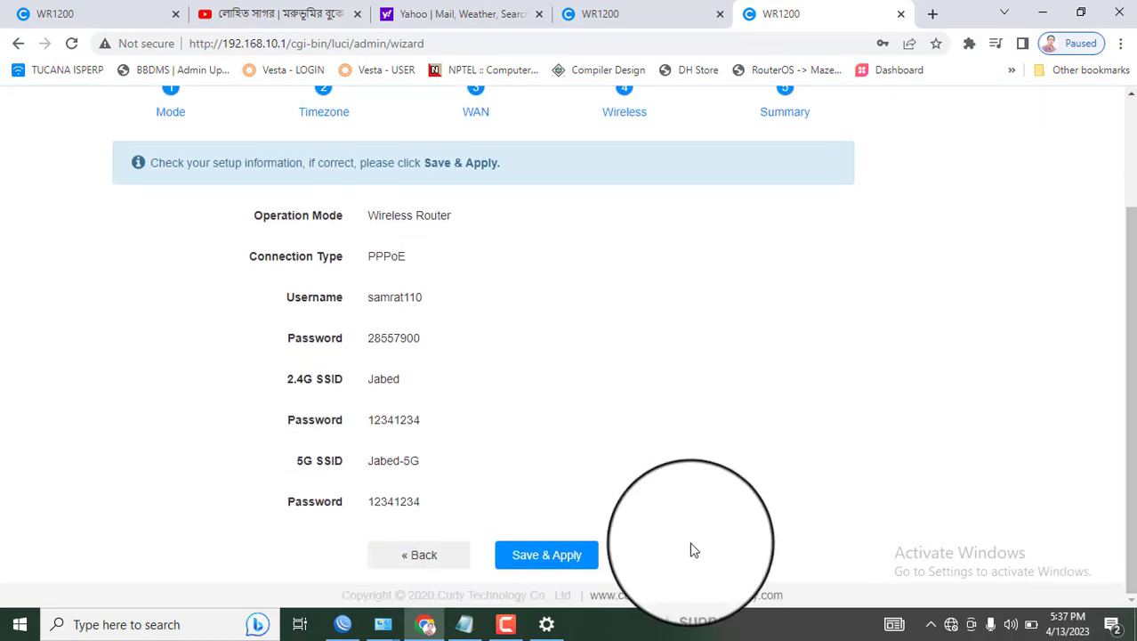
{"action": "left_click", "coordinate": [565, 556]}
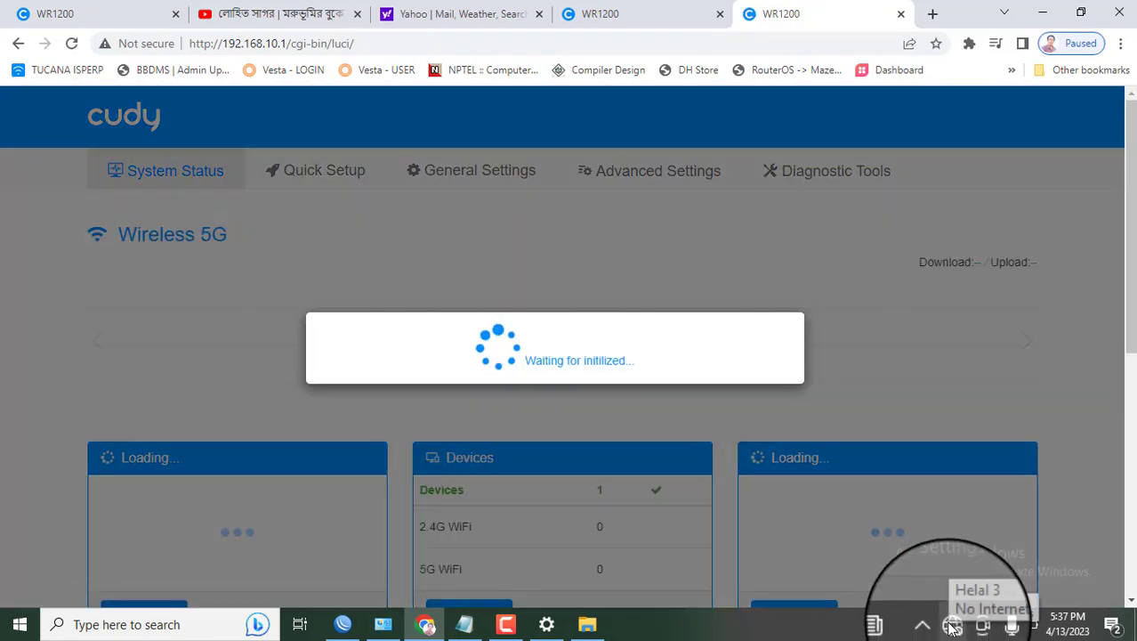
Join the router's renamed 2.4G Wi-Fi network with its new key and allow discovery
{"action": "left_click", "coordinate": [952, 627]}
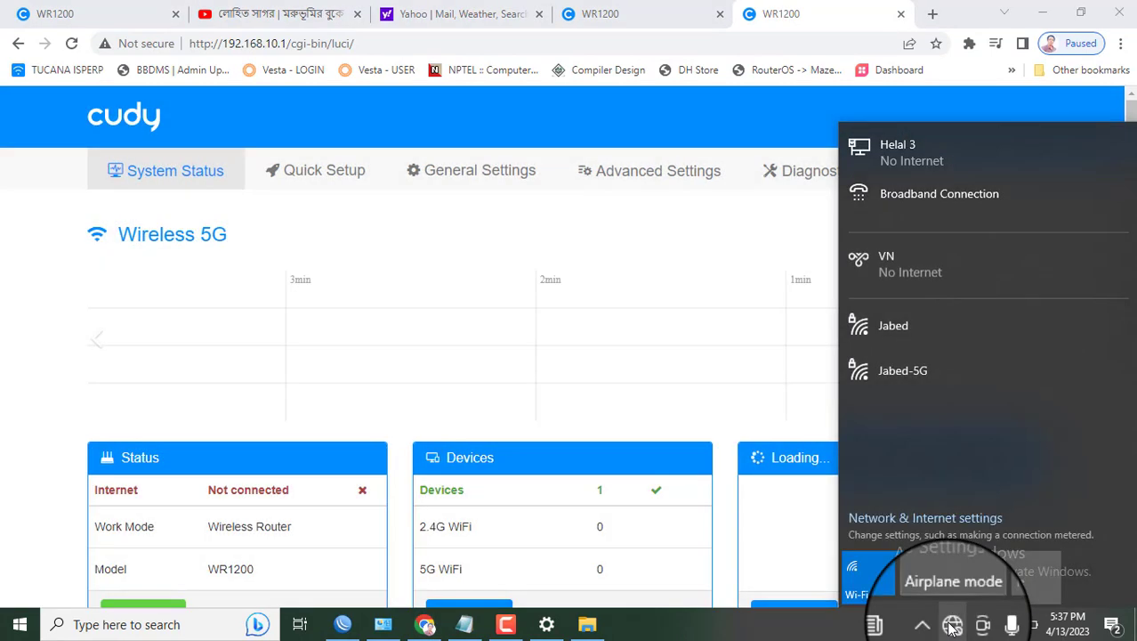
{"action": "left_click", "coordinate": [885, 329]}
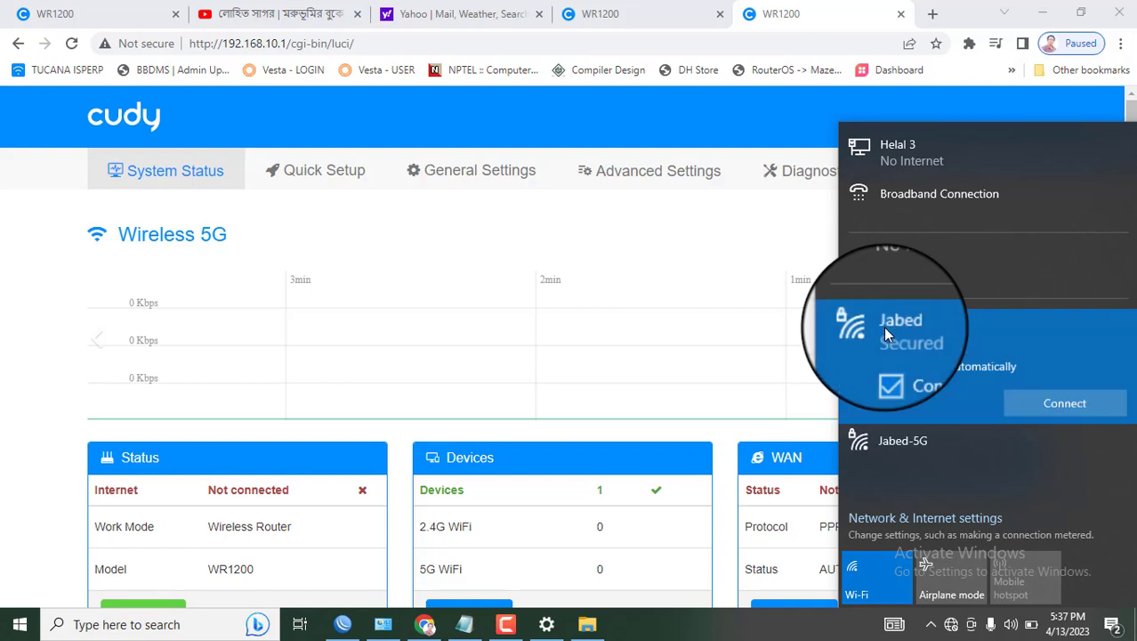
{"action": "left_click", "coordinate": [1064, 405]}
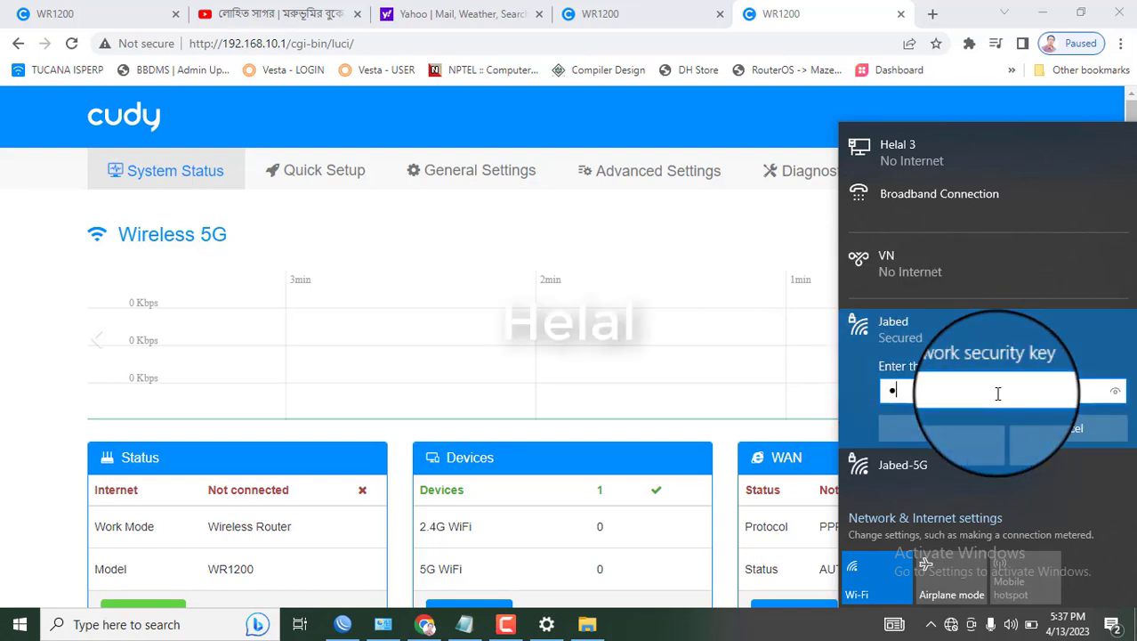
{"action": "type", "text": "•••"}
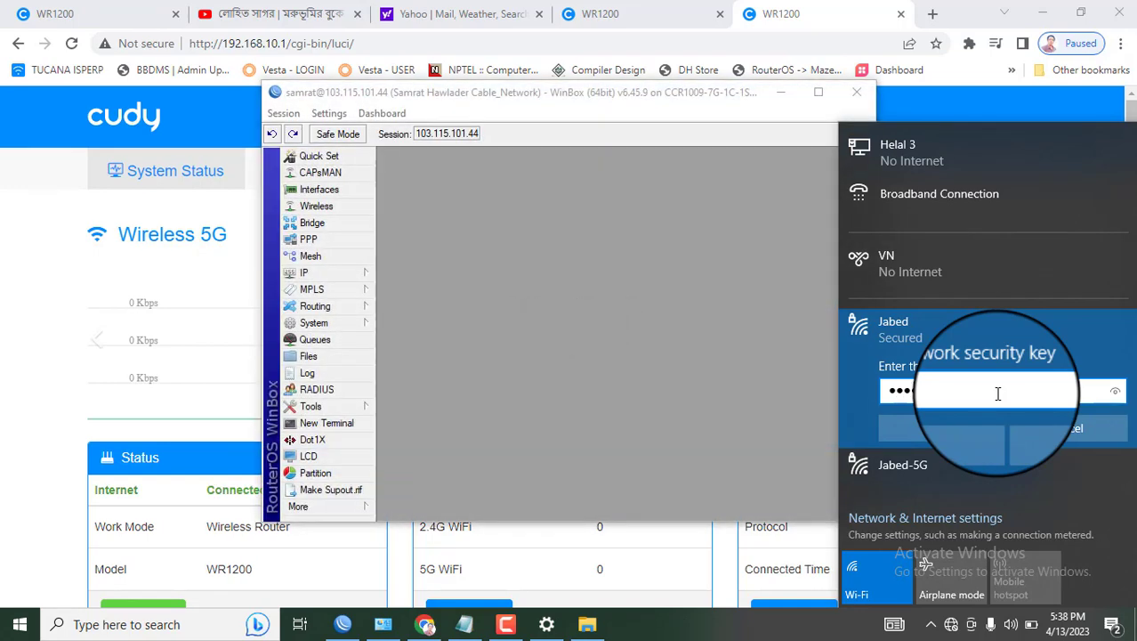
{"action": "left_click", "coordinate": [958, 428]}
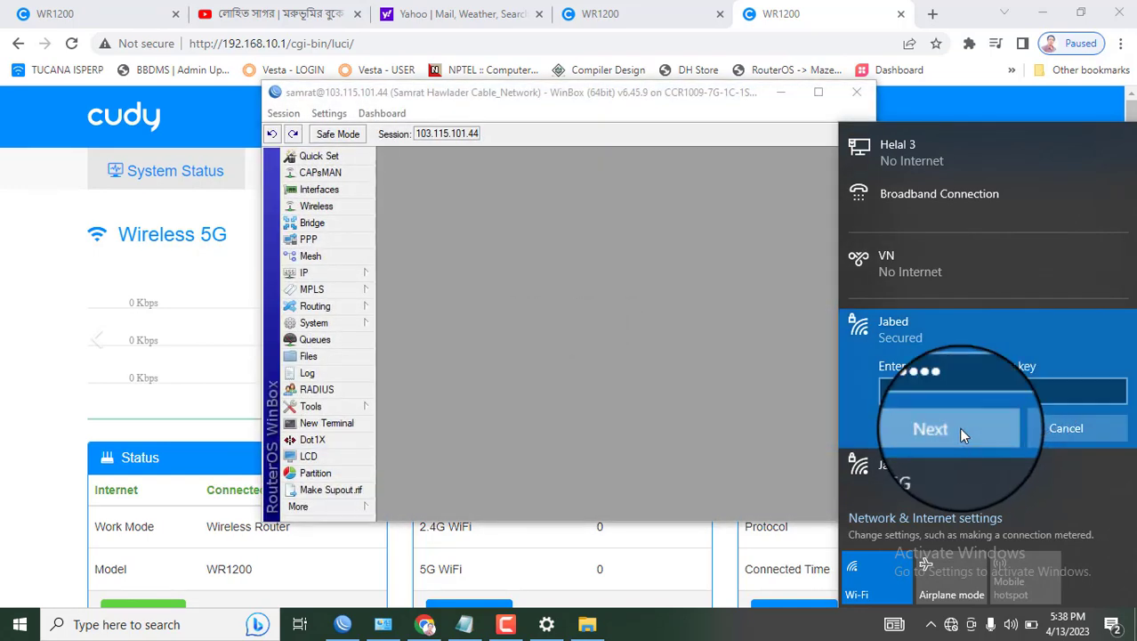
{"action": "left_click", "coordinate": [955, 480]}
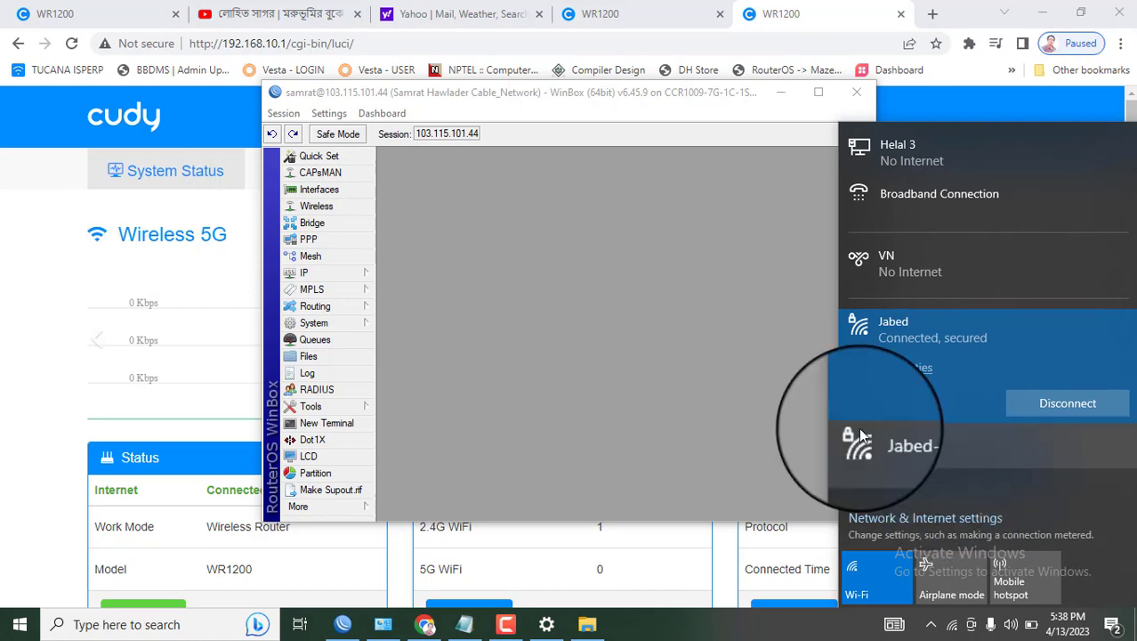
Reload the YouTube and Yahoo tabs to confirm internet access, ending on the YouTube video
{"action": "left_click", "coordinate": [311, 16]}
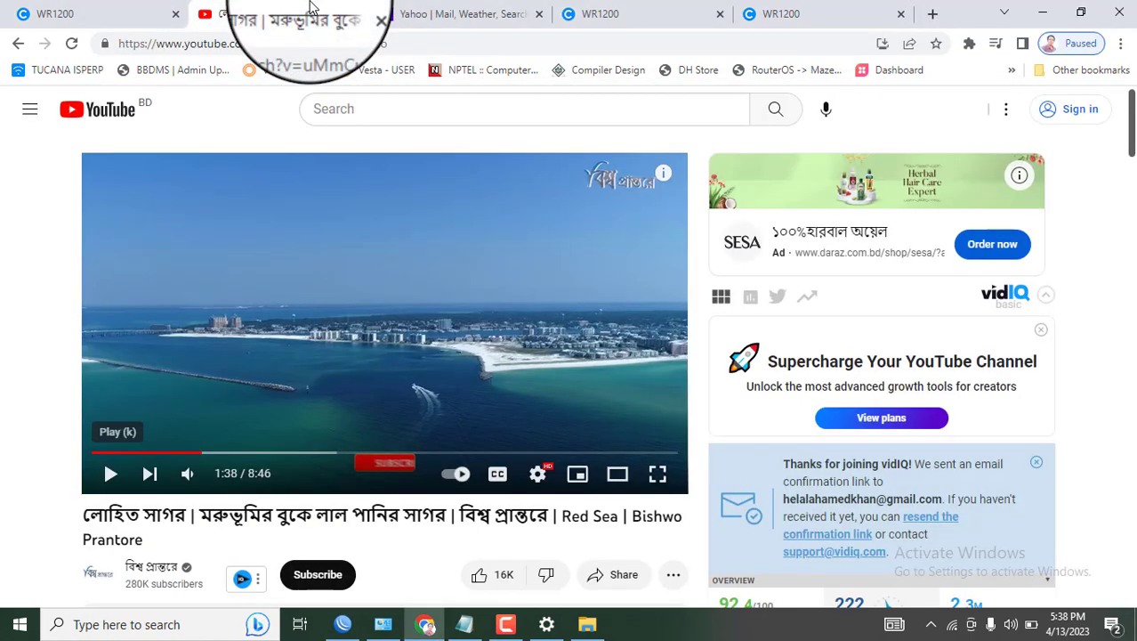
{"action": "left_click", "coordinate": [68, 46]}
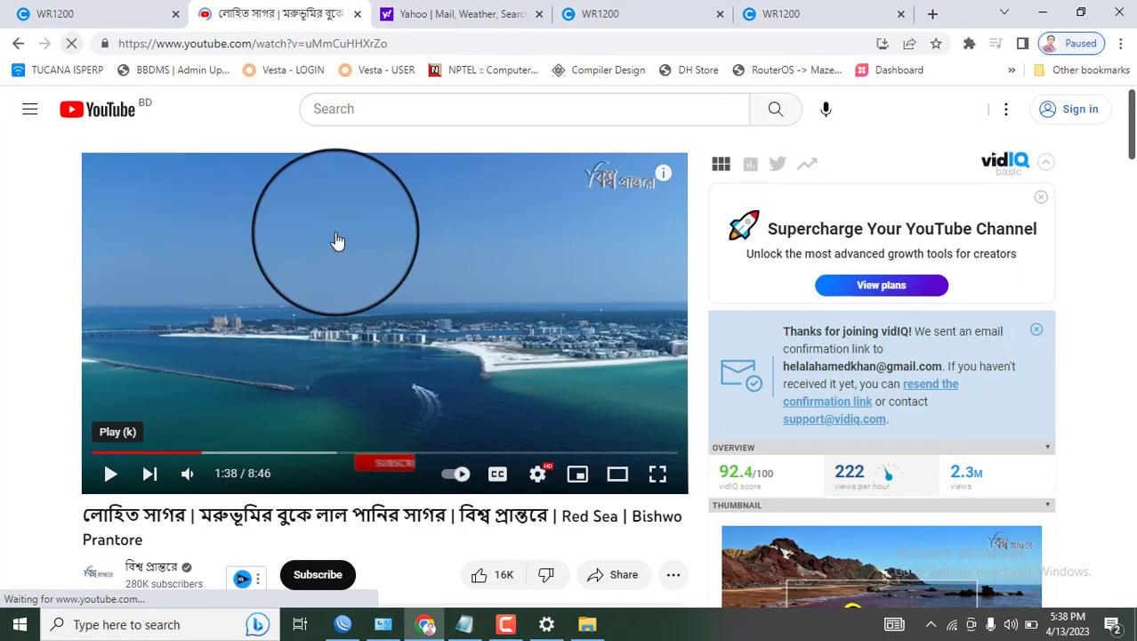
{"action": "left_click", "coordinate": [500, 13]}
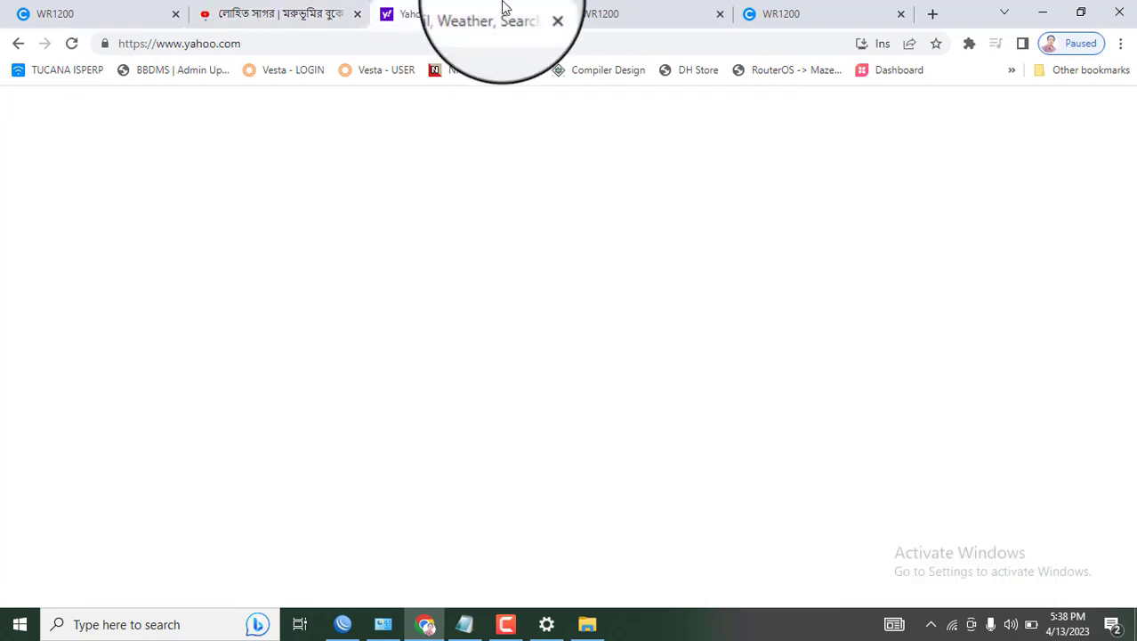
{"action": "left_click", "coordinate": [71, 45]}
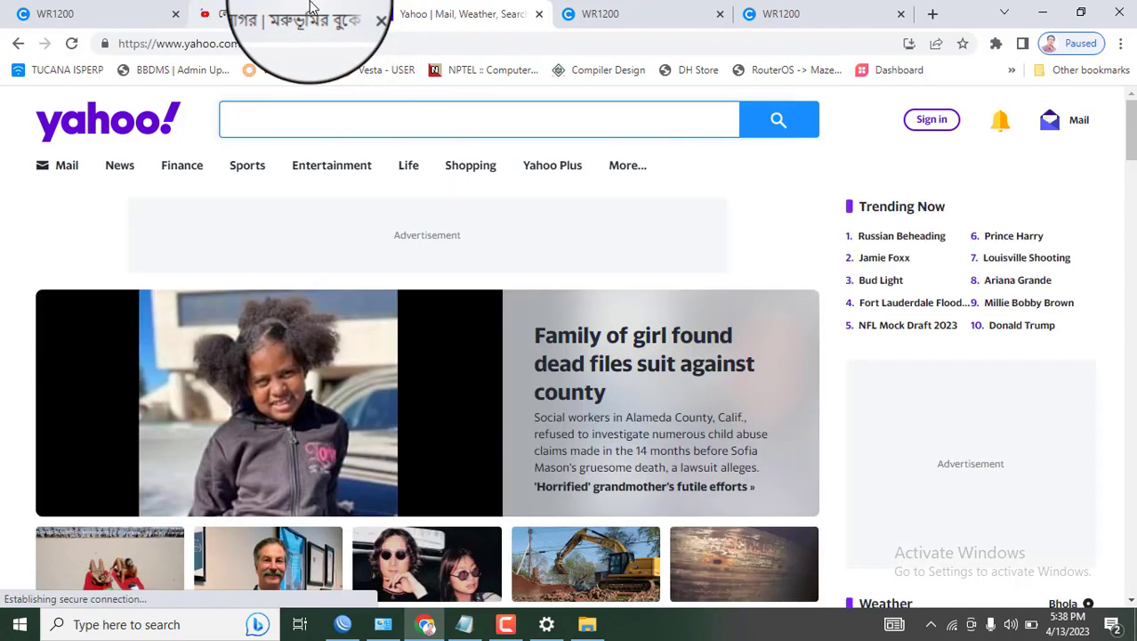
{"action": "left_click", "coordinate": [311, 9]}
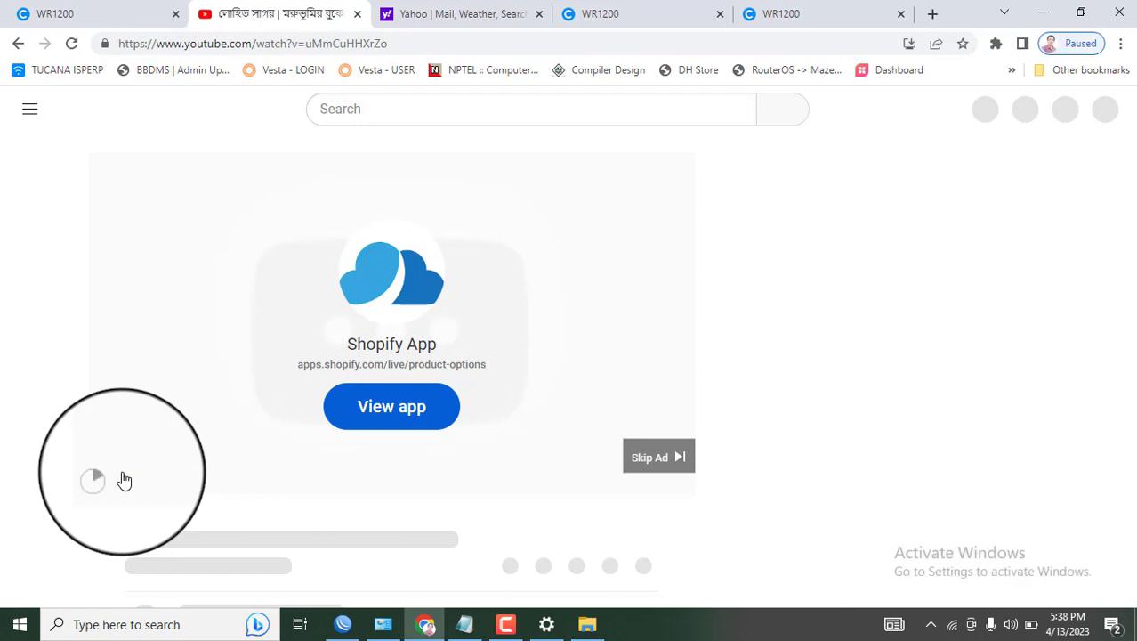
Open Advanced Settings > General Settings to view the PPPoE WAN mode with status Connected
{"action": "left_click", "coordinate": [800, 11]}
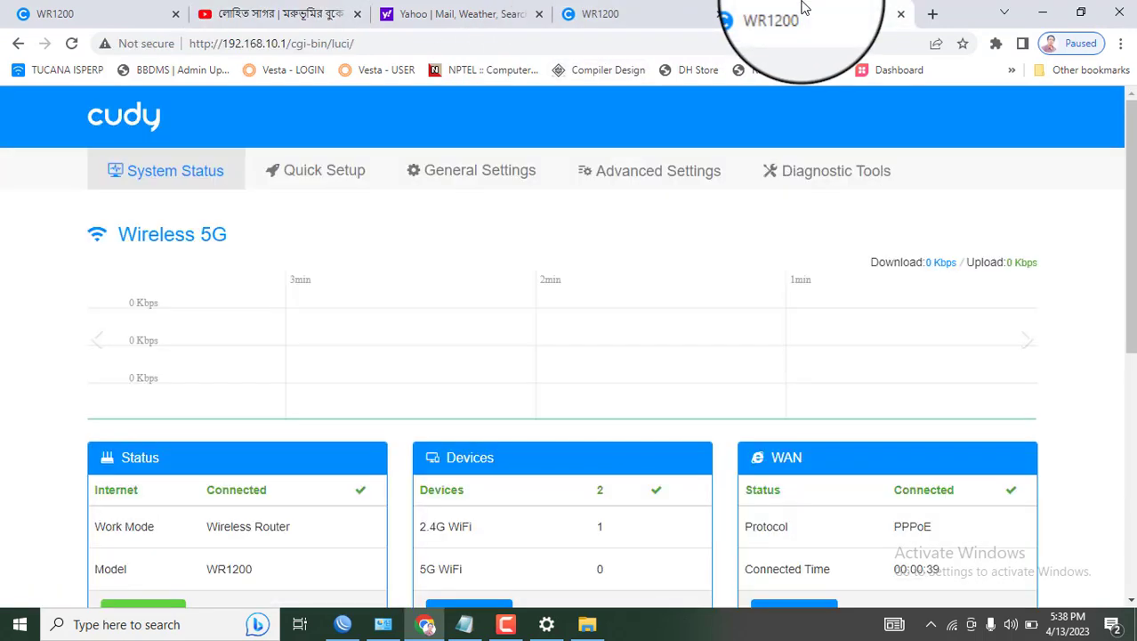
{"action": "left_click", "coordinate": [646, 189]}
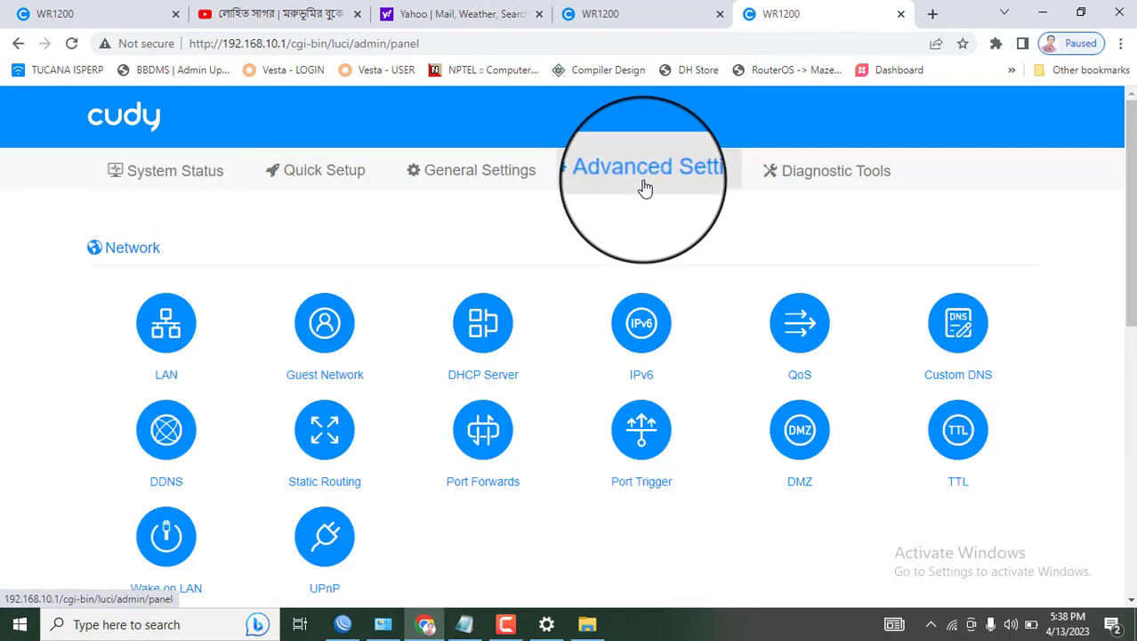
{"action": "left_click", "coordinate": [474, 171]}
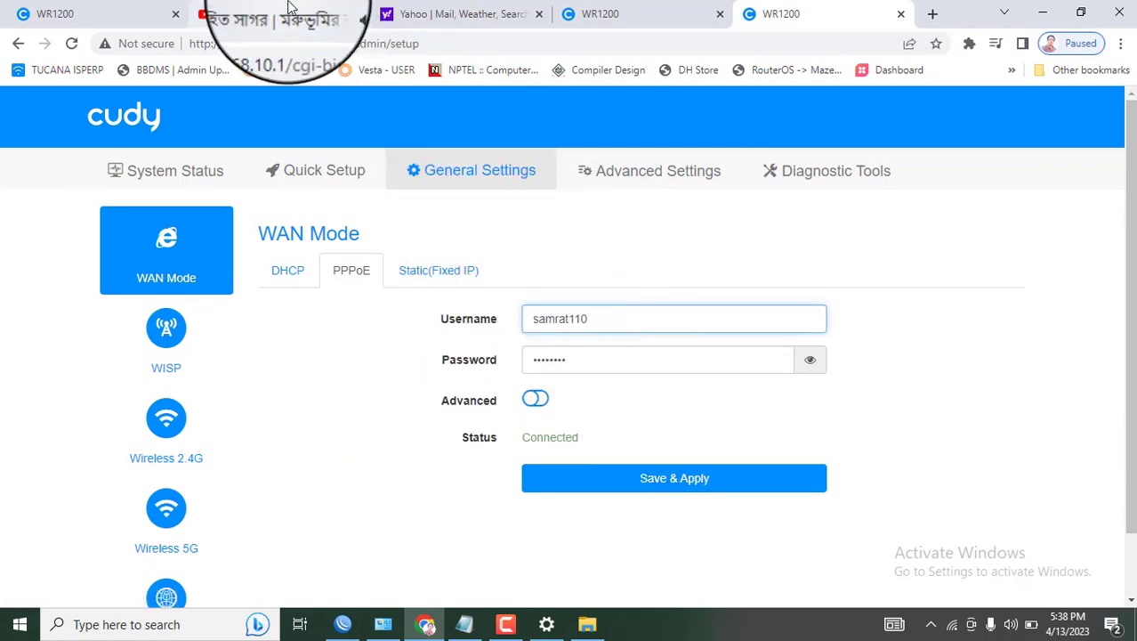
{"action": "left_click", "coordinate": [287, 11]}
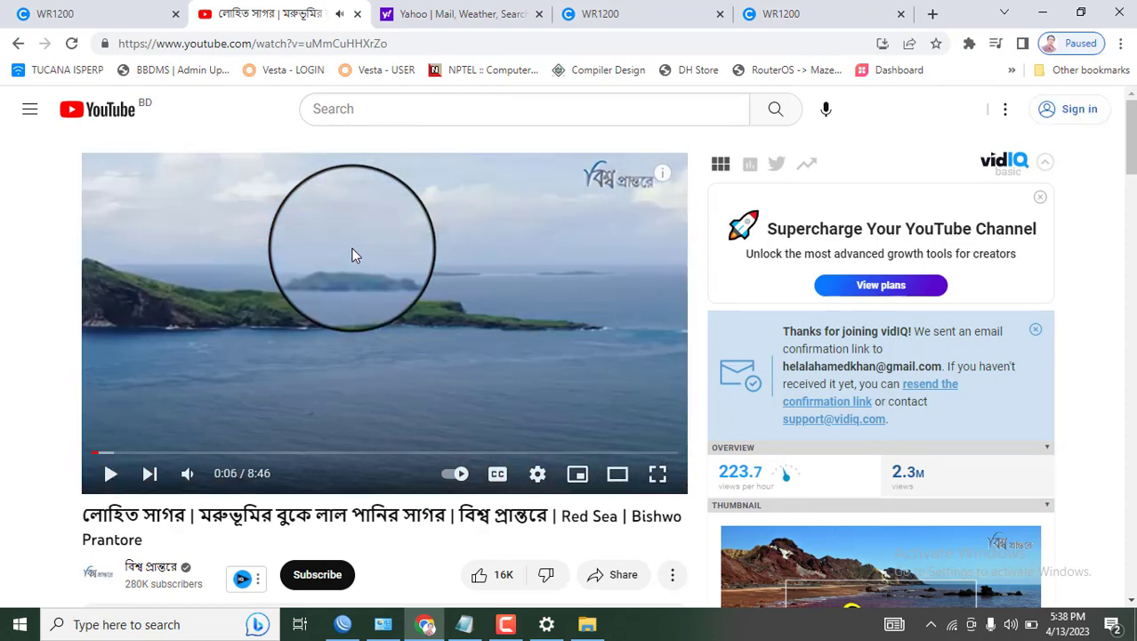
{"action": "left_click", "coordinate": [624, 10]}
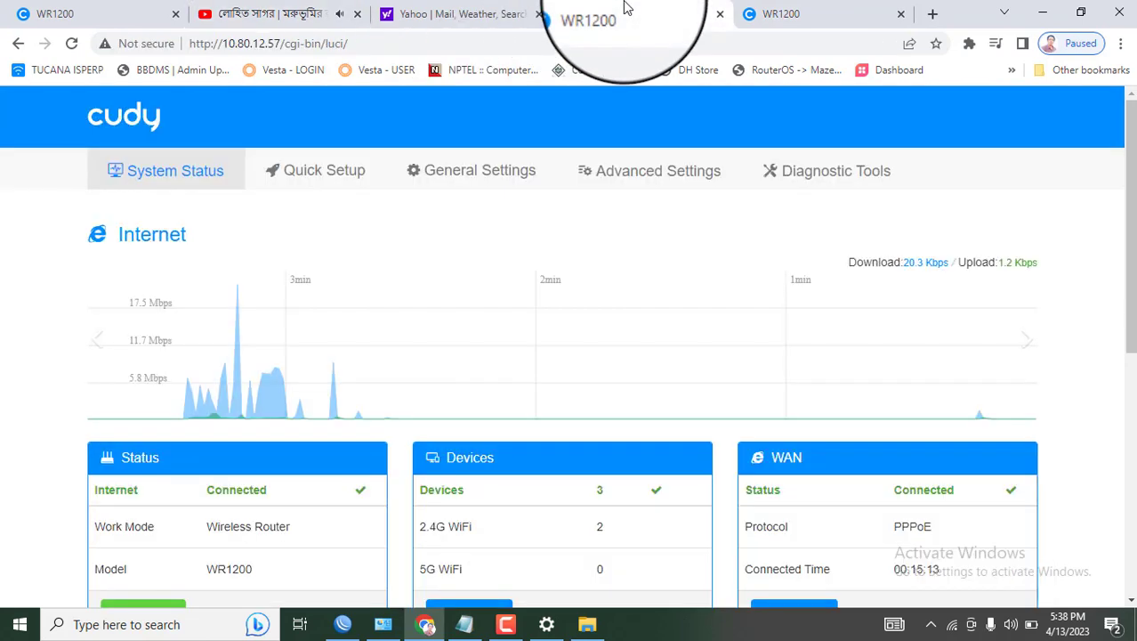
{"action": "left_click", "coordinate": [765, 13]}
Check the saved PPPoE password, review Wireless 2.4G settings, then scroll Advanced Settings to System tools
{"action": "left_click", "coordinate": [602, 368]}
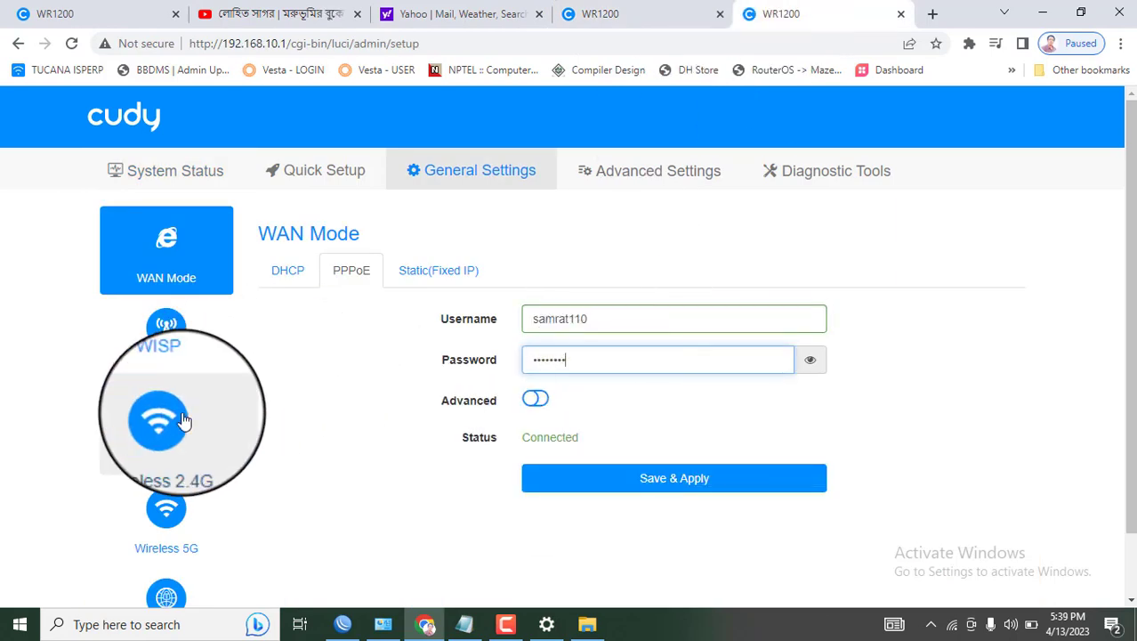
{"action": "left_click", "coordinate": [181, 439]}
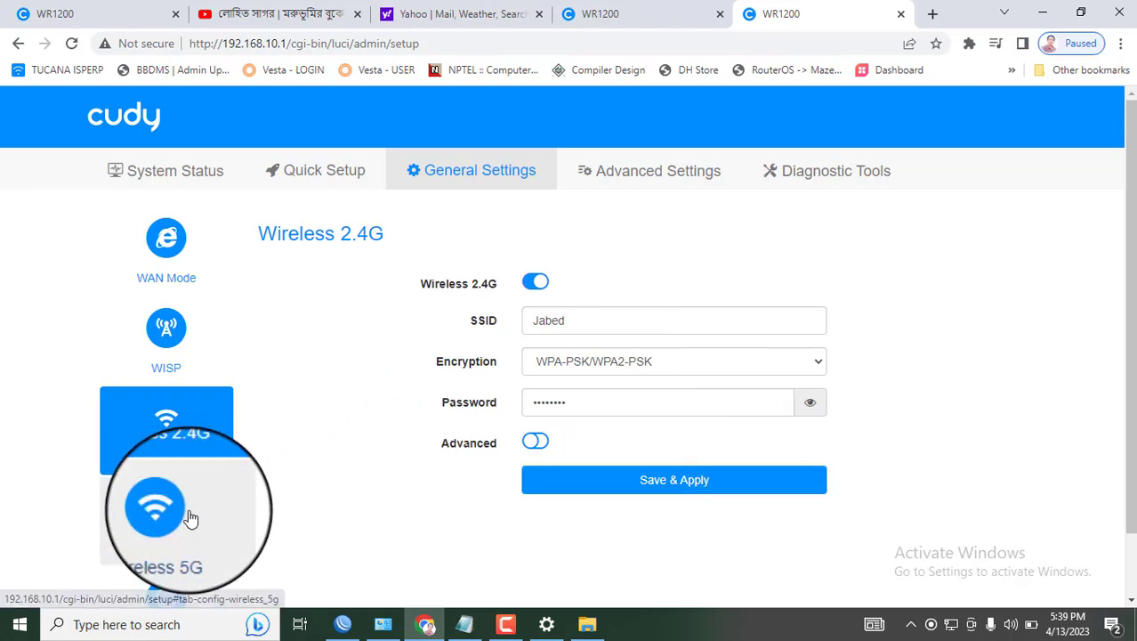
{"action": "left_click_drag", "start_coordinate": [1130, 325], "coordinate": [1130, 429]}
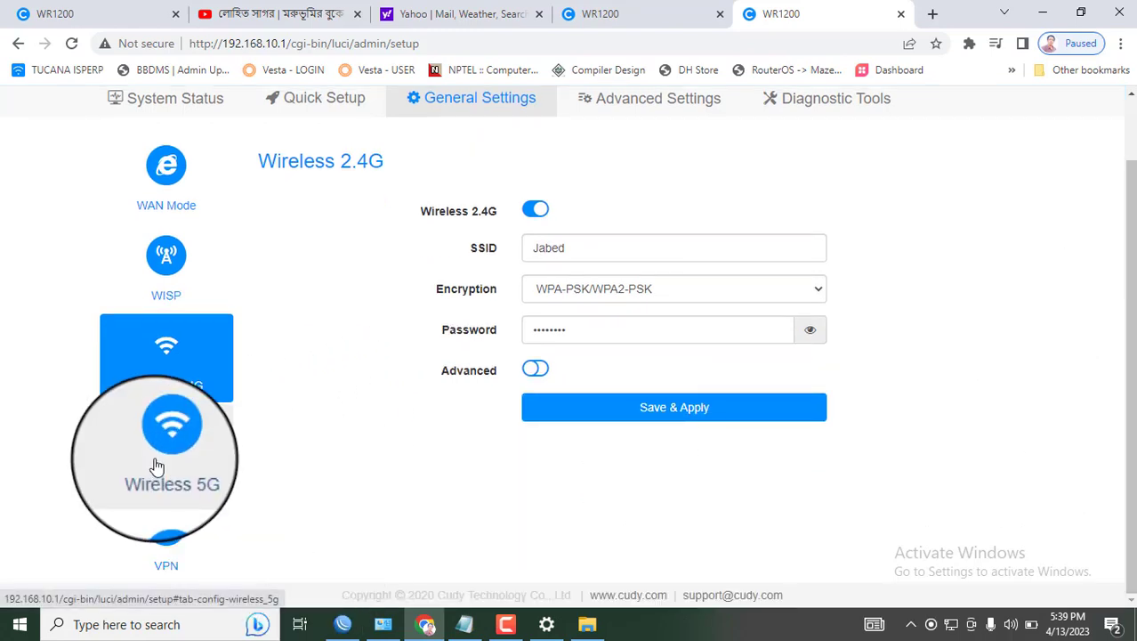
{"action": "left_click_drag", "start_coordinate": [1130, 374], "coordinate": [1129, 195]}
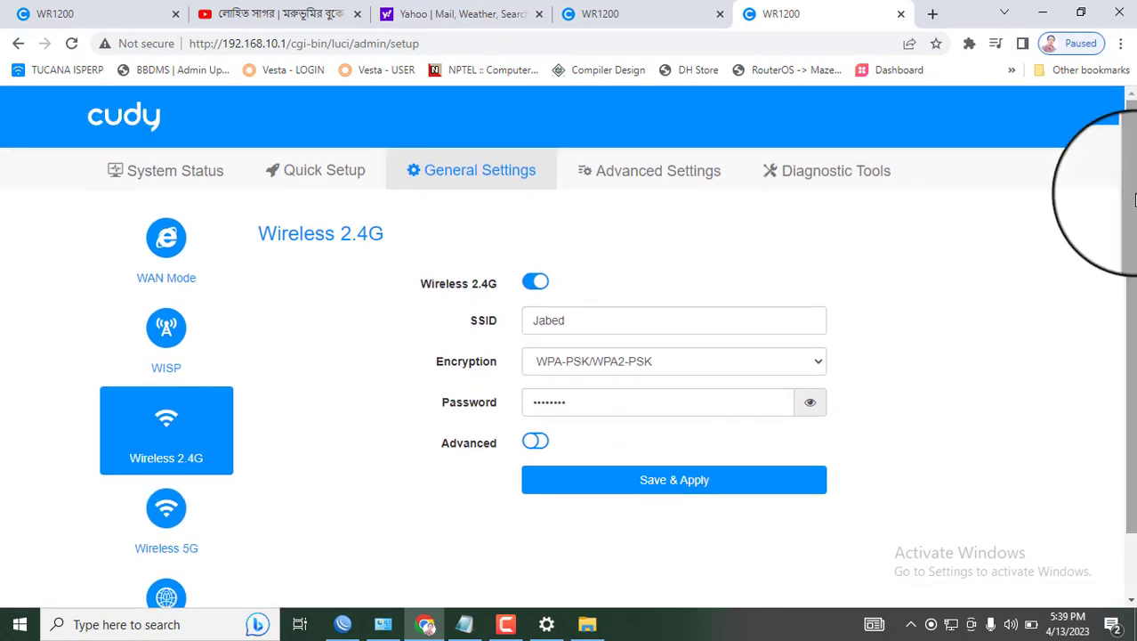
{"action": "left_click", "coordinate": [687, 183]}
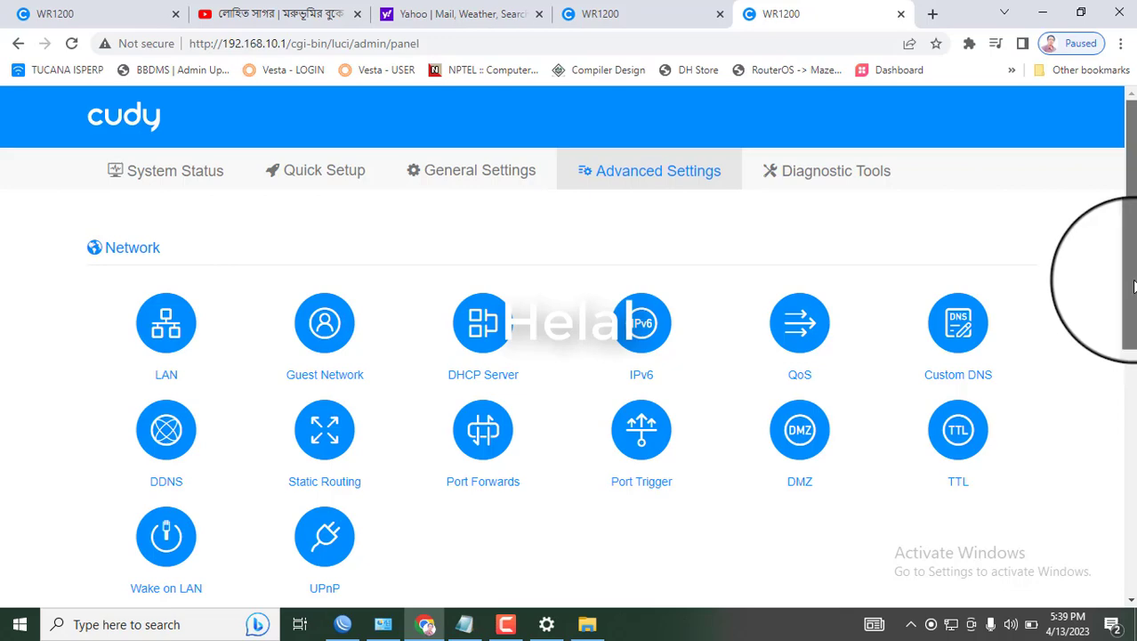
{"action": "left_click_drag", "start_coordinate": [1132, 284], "coordinate": [1130, 550]}
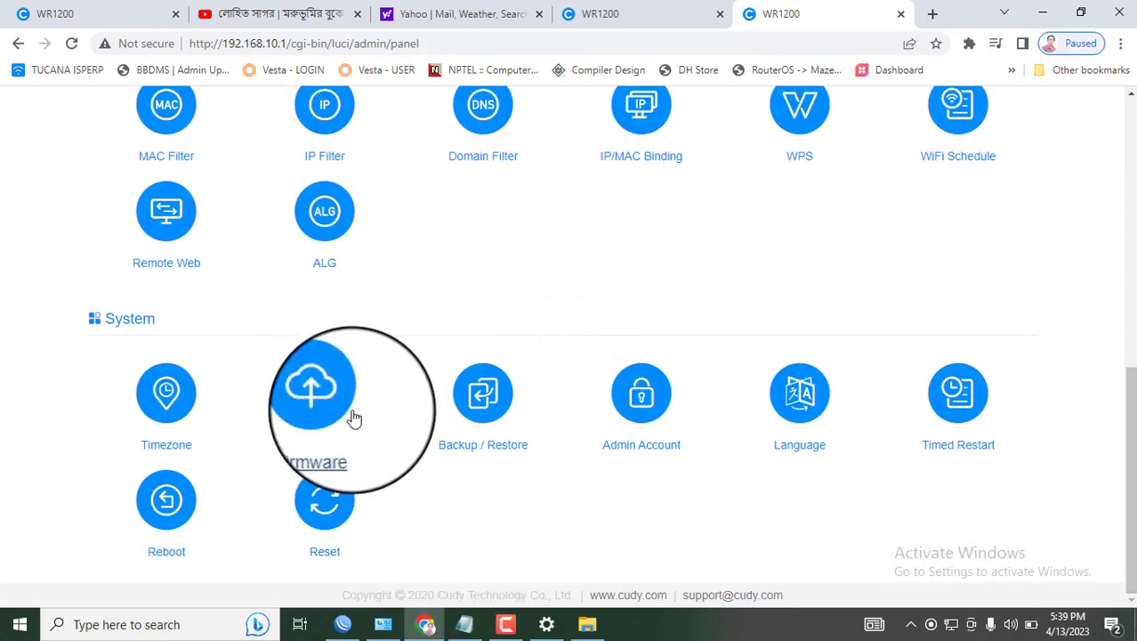